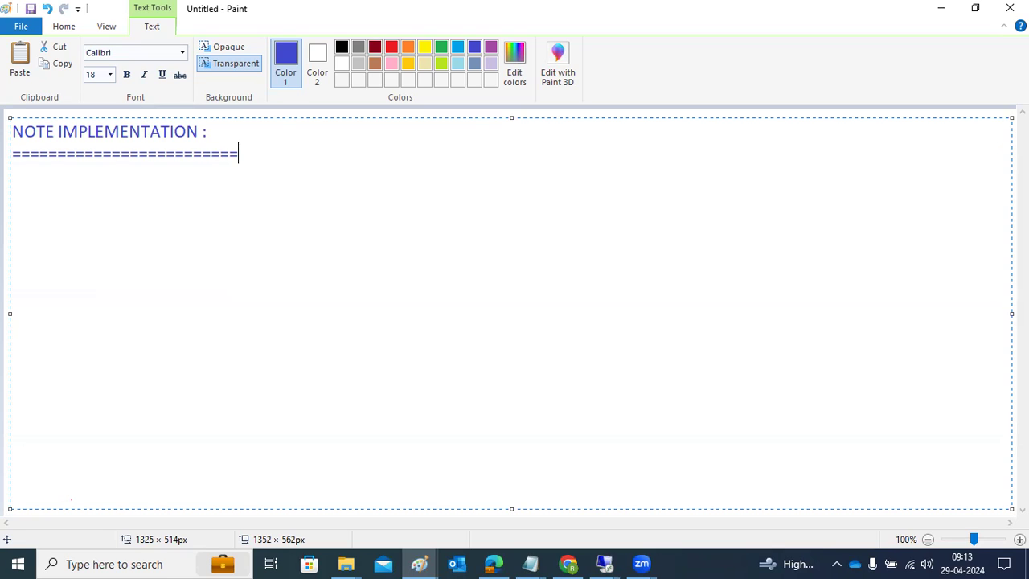
Step: Add the lines "CORRECTION NOTES -" and "INFORMATIVE NOTES -" below the NOTE IMPLEMENTATION heading
key("Return")
type("CORRECTION NOTES -")
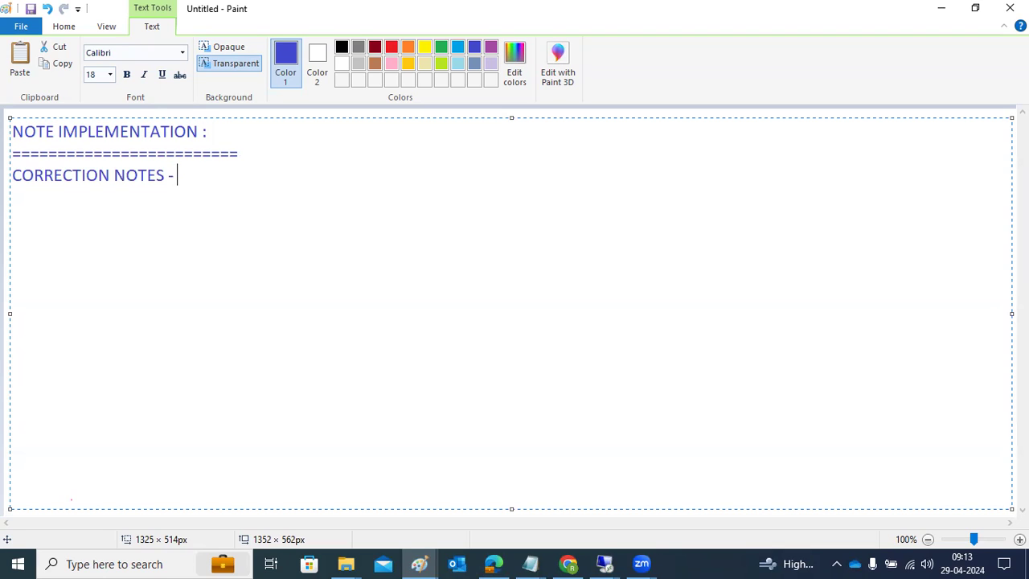
key("Return")
type("INFORMA")
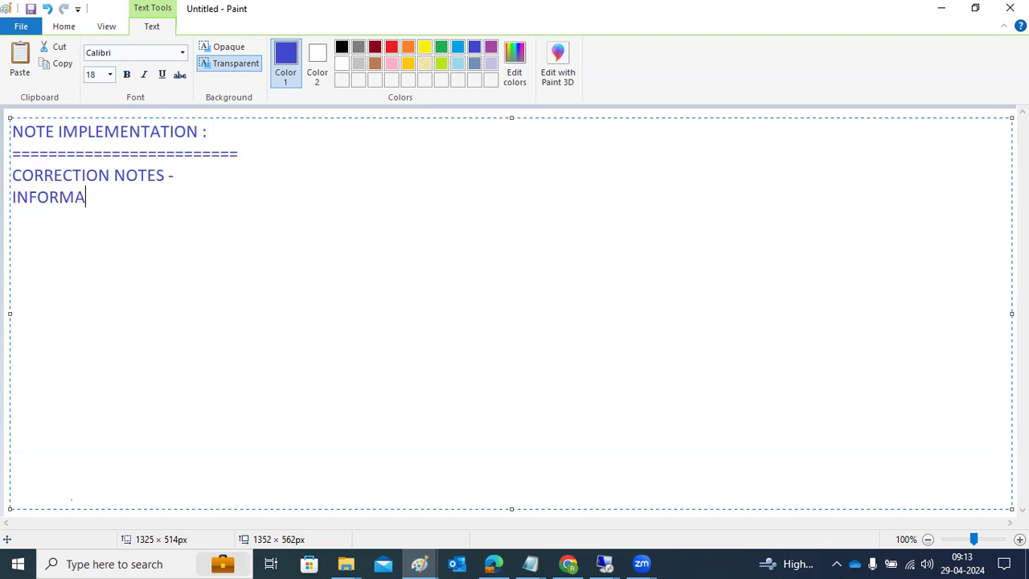
type("TIVE NOTES")
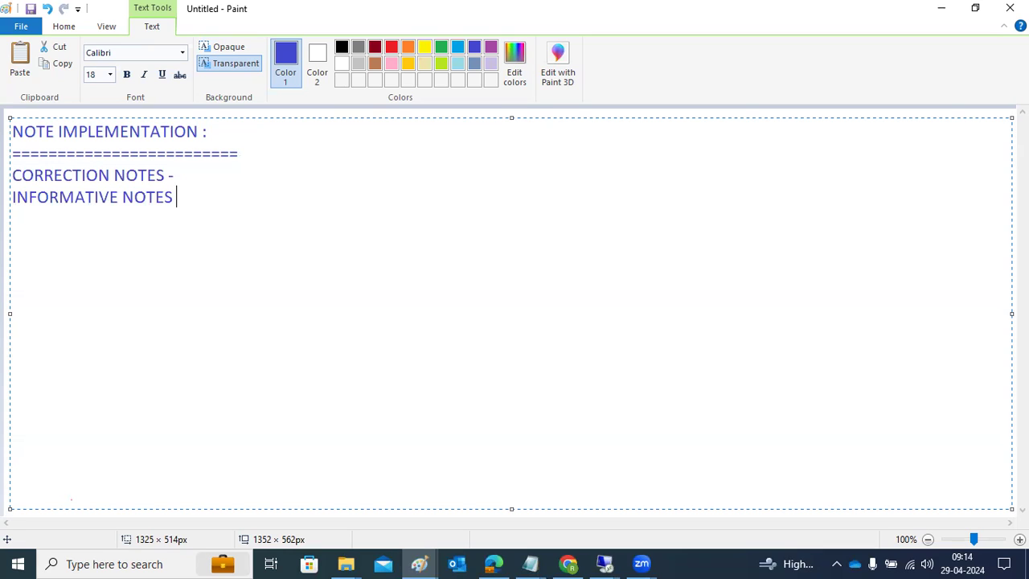
type("-")
Step: Switch to the SAP system in the 49.206.199.235:3392 remote desktop session and run transaction st22 to check today's runtime error count
left_click(605, 562)
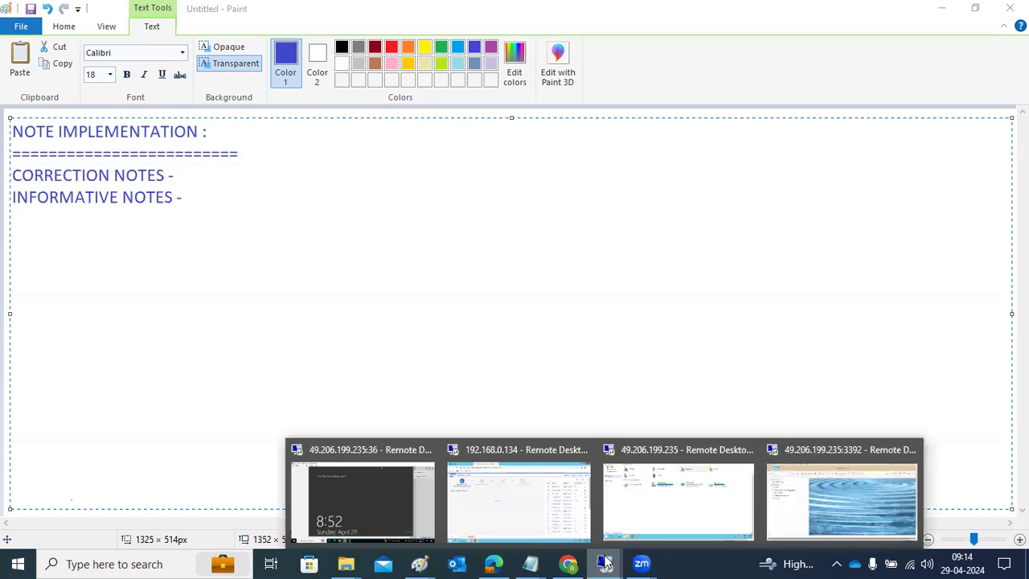
left_click(872, 487)
type("st22")
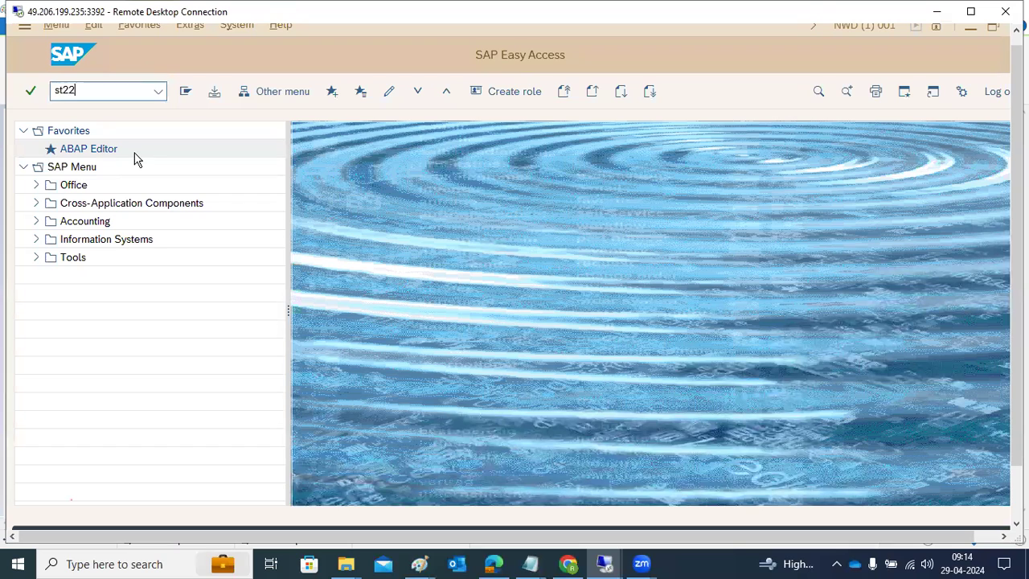
key("Return")
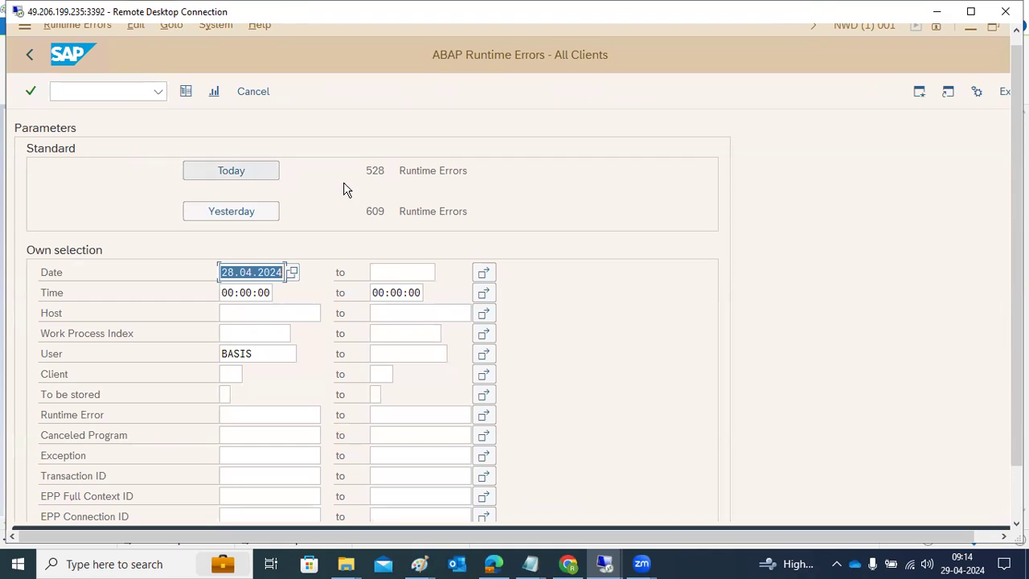
left_click_drag(364, 173, 552, 179)
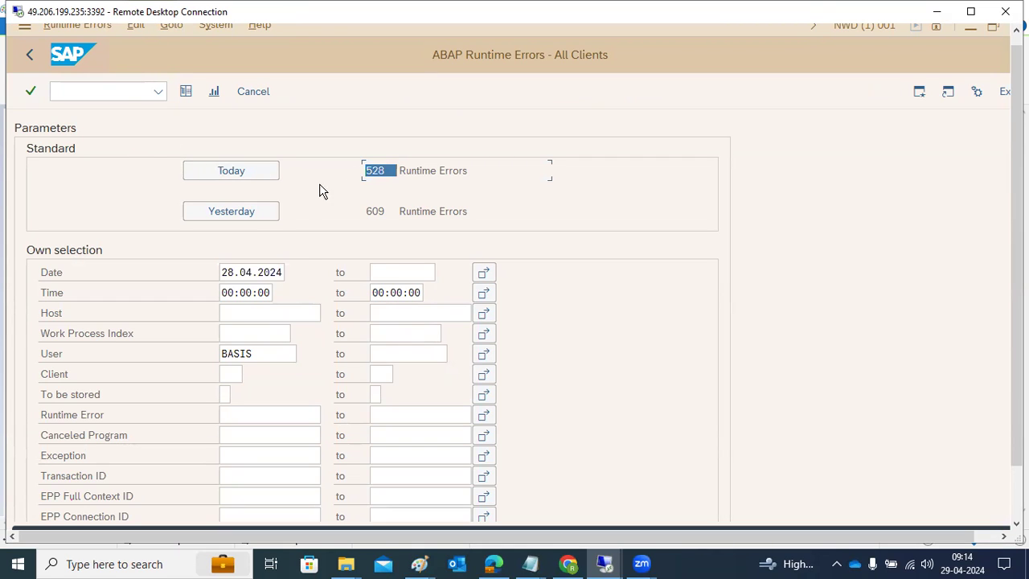
Step: List yesterday's runtime errors, review the long text of the first SYNTAX_ERROR entry, and return to the list
left_click(250, 212)
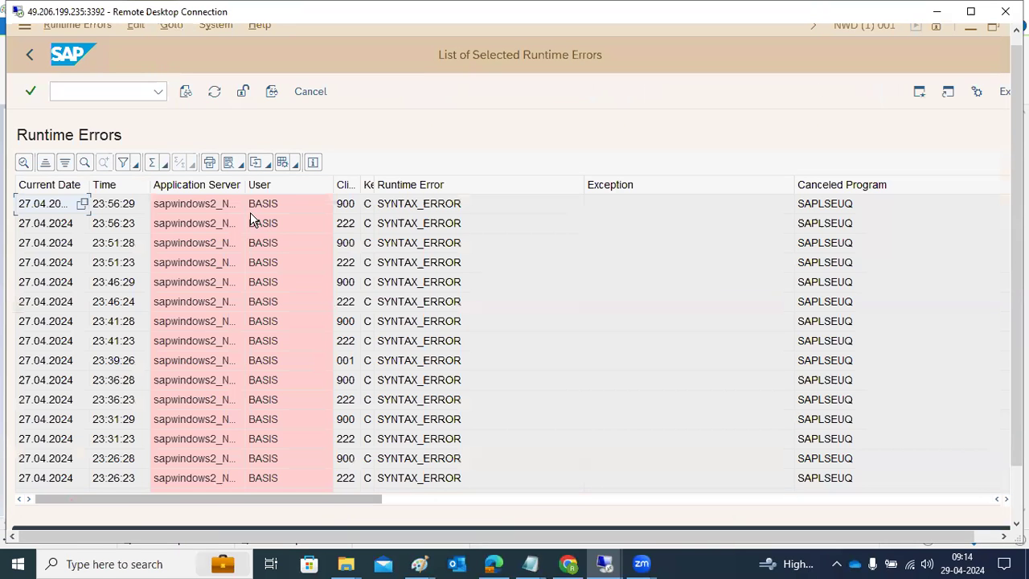
left_click(400, 211)
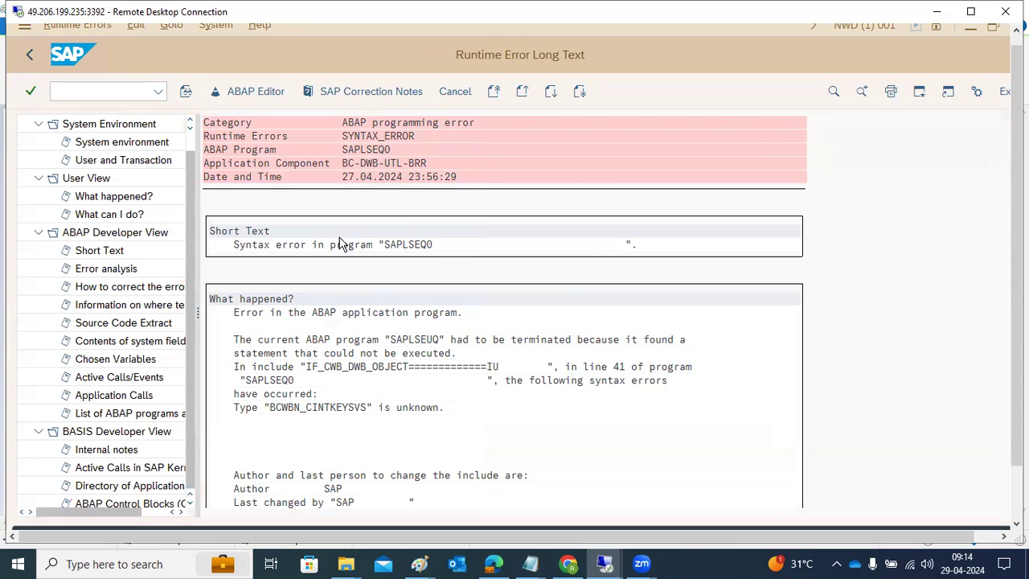
left_click(393, 245)
left_click(28, 56)
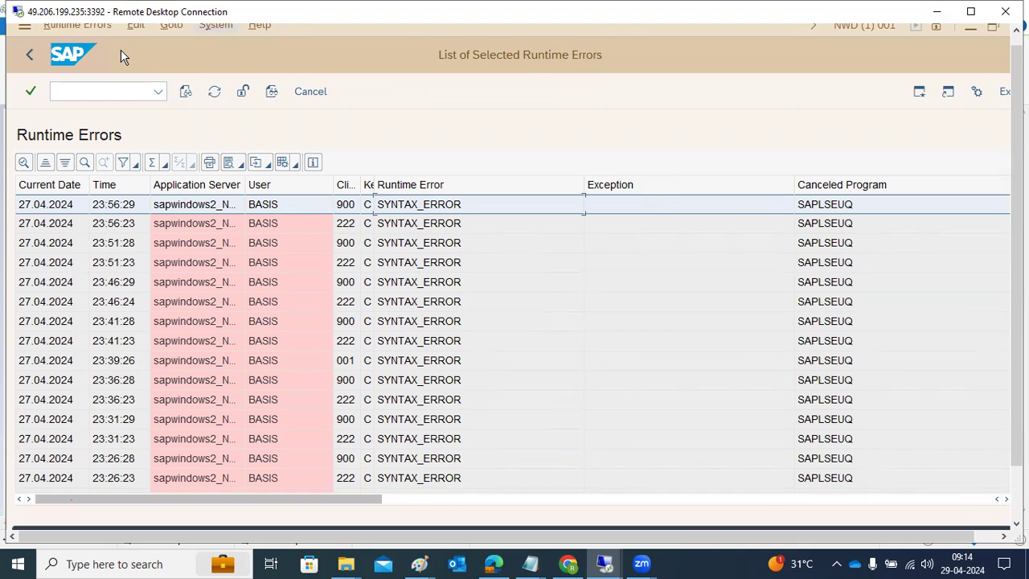
Step: Try to display the system status, read the runtime error description through its error analysis, and leave it
key("alt+y")
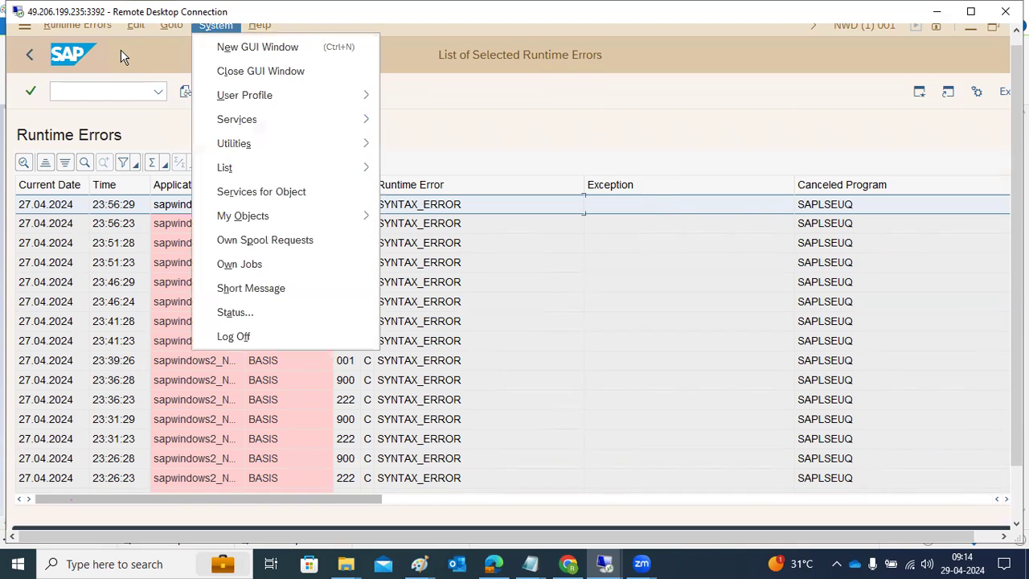
left_click(235, 312)
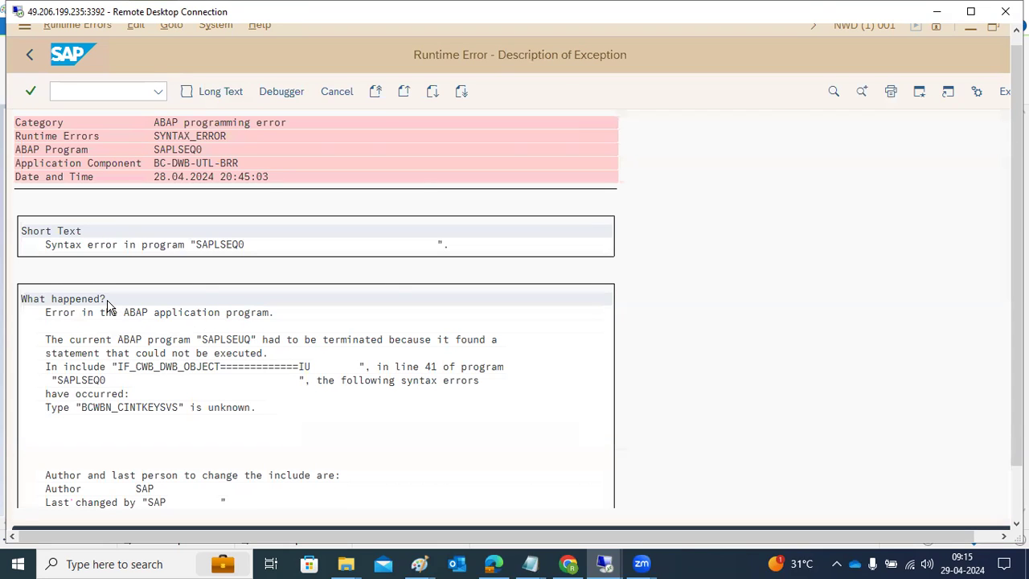
scroll(107, 306, "down", 3)
scroll(110, 306, "down", 5)
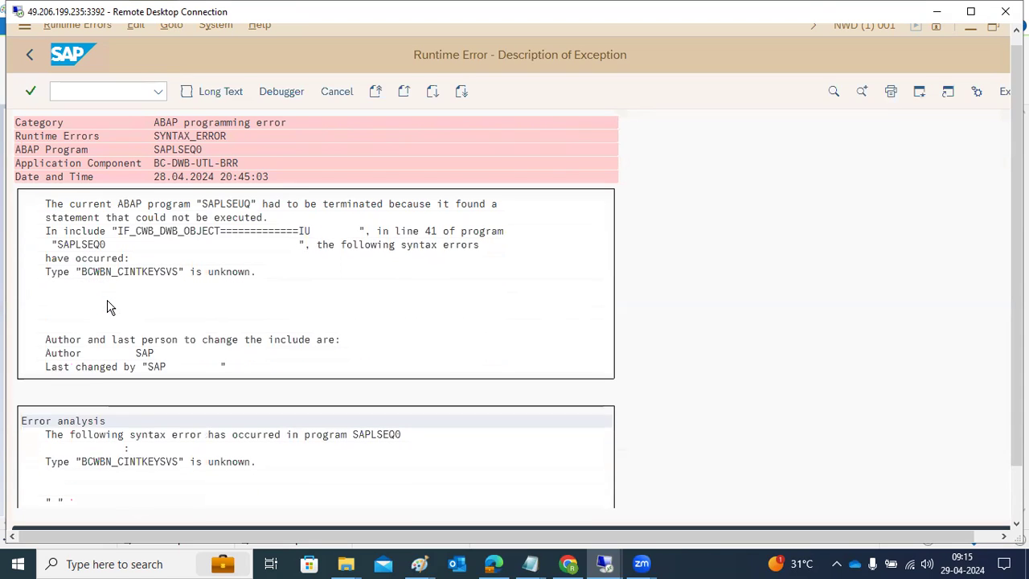
scroll(110, 307, "down", 5)
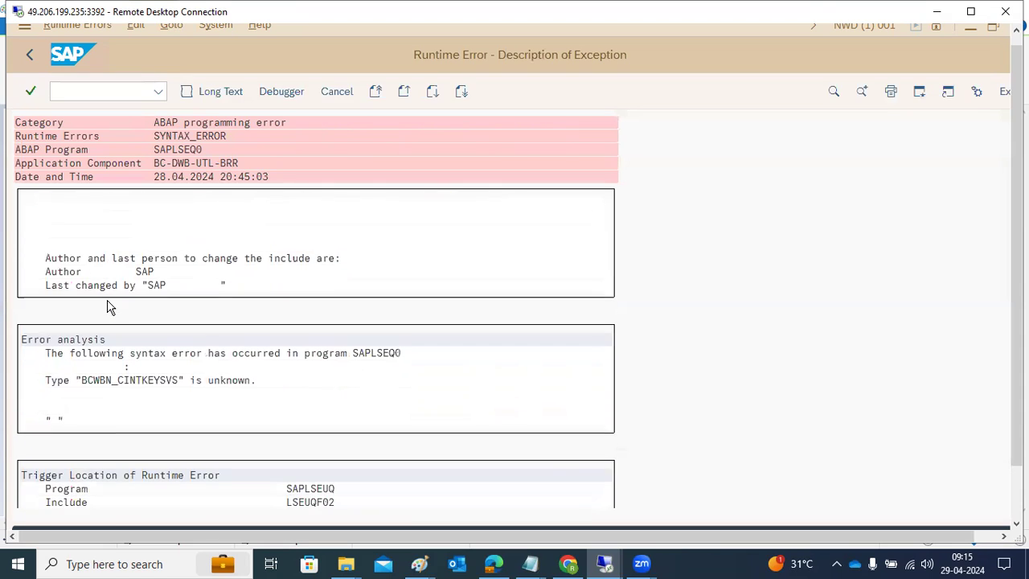
scroll(110, 306, "down", 2)
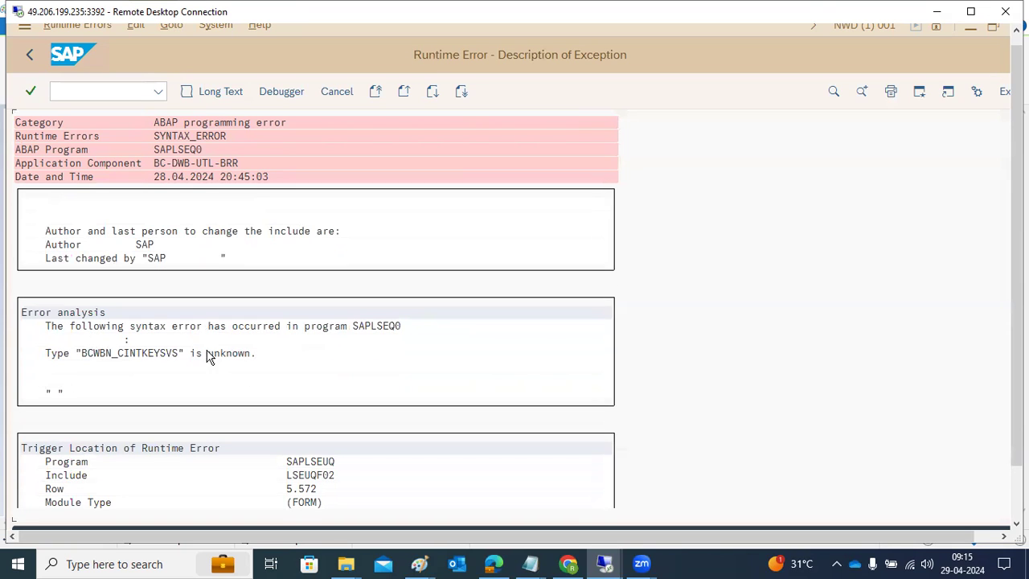
left_click(33, 55)
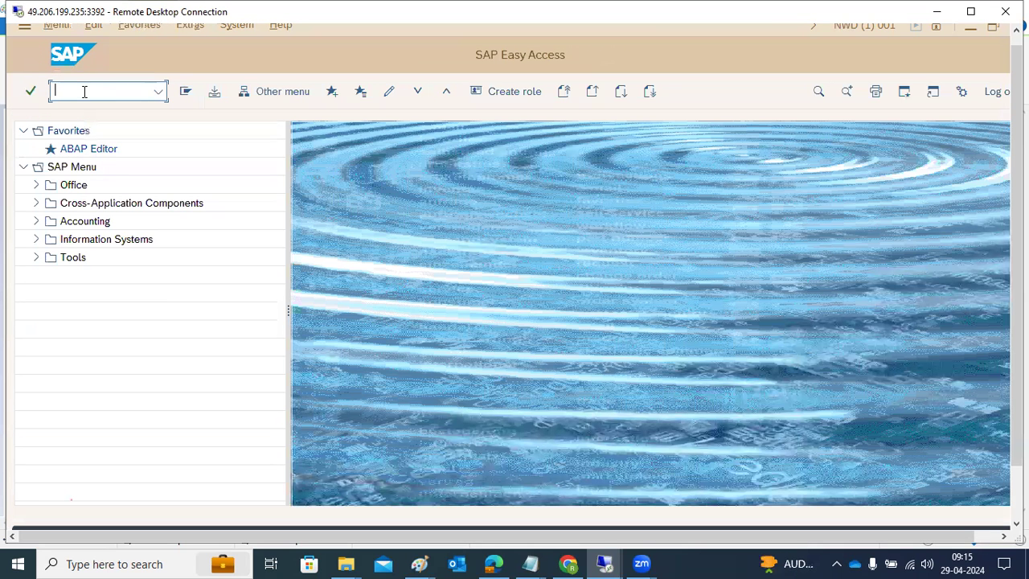
Step: Run transaction st22 and open the first SYNTAX_ERROR entry among today's runtime errors
type("st22")
key("Return")
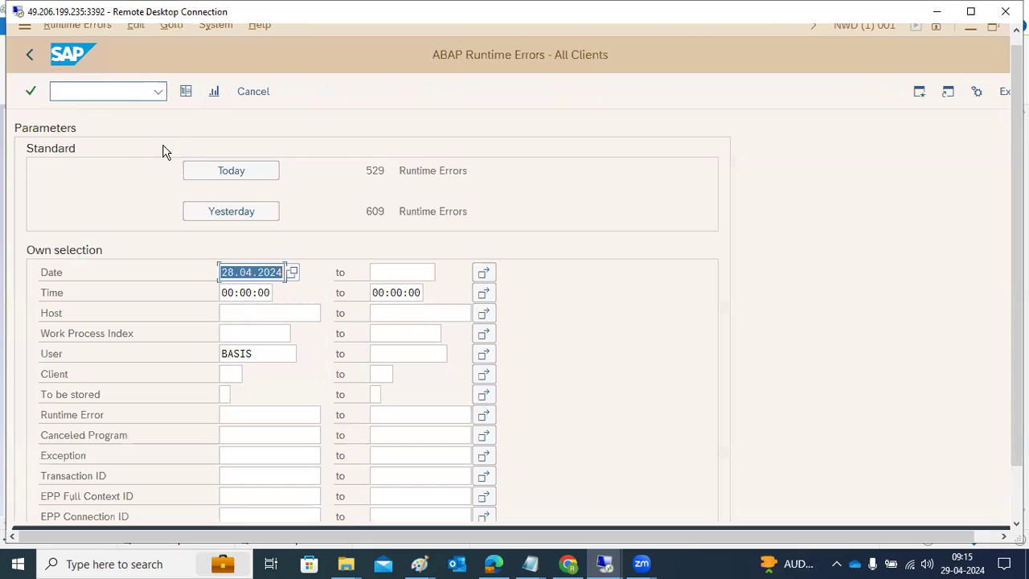
left_click(224, 175)
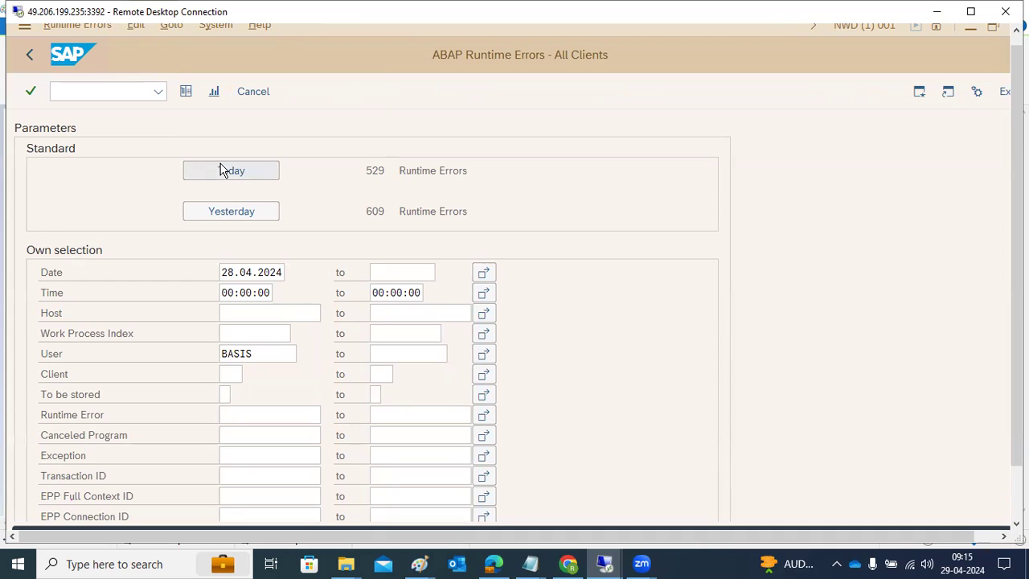
left_click(224, 172)
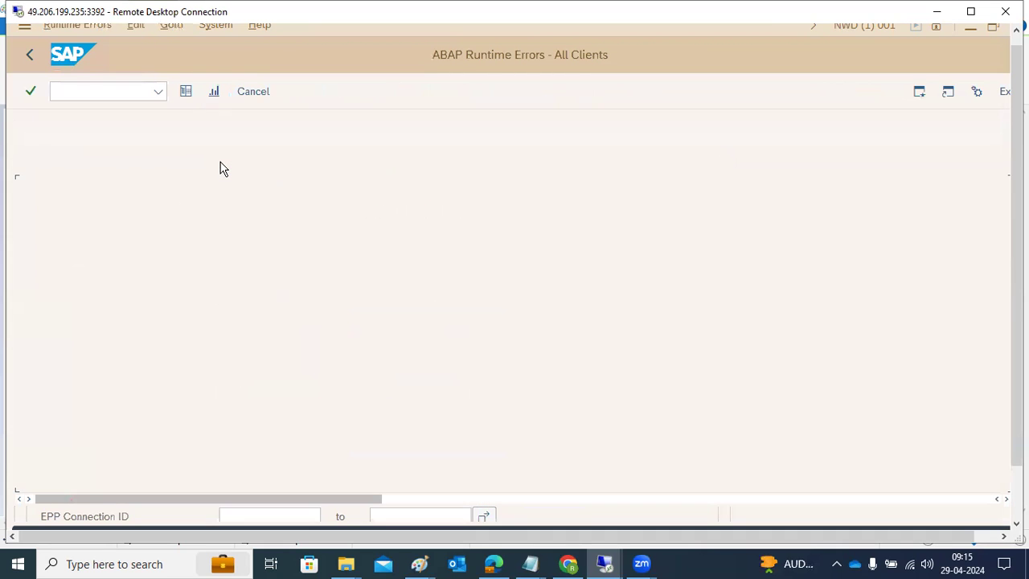
left_click(433, 208)
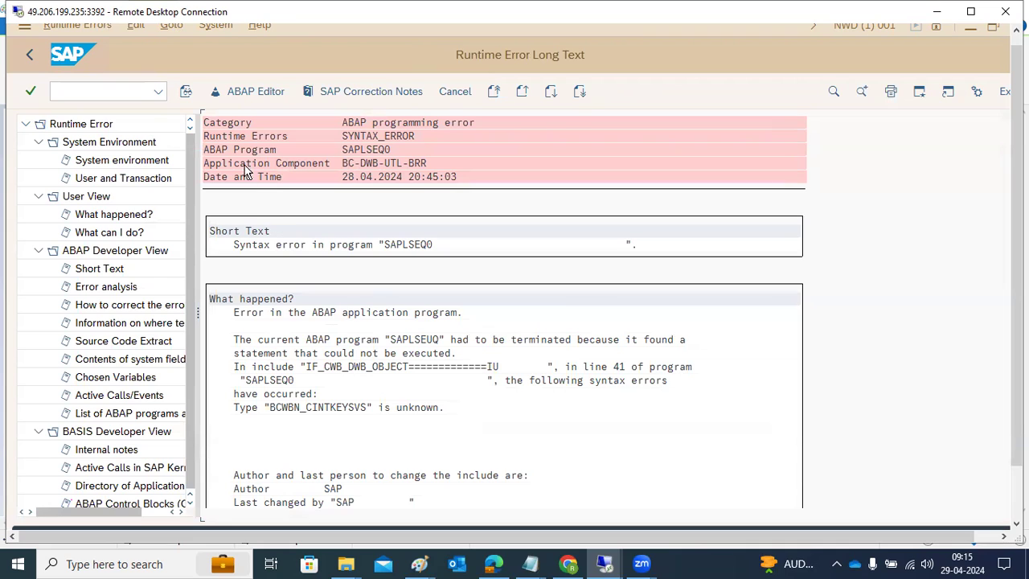
Step: Copy the "What happened?" explanation, from the terminated ABAP program sentence through the unknown type BCWBN_CINTKEYSVS line
left_click(418, 244)
left_click(236, 340)
left_click_drag(235, 338, 690, 404)
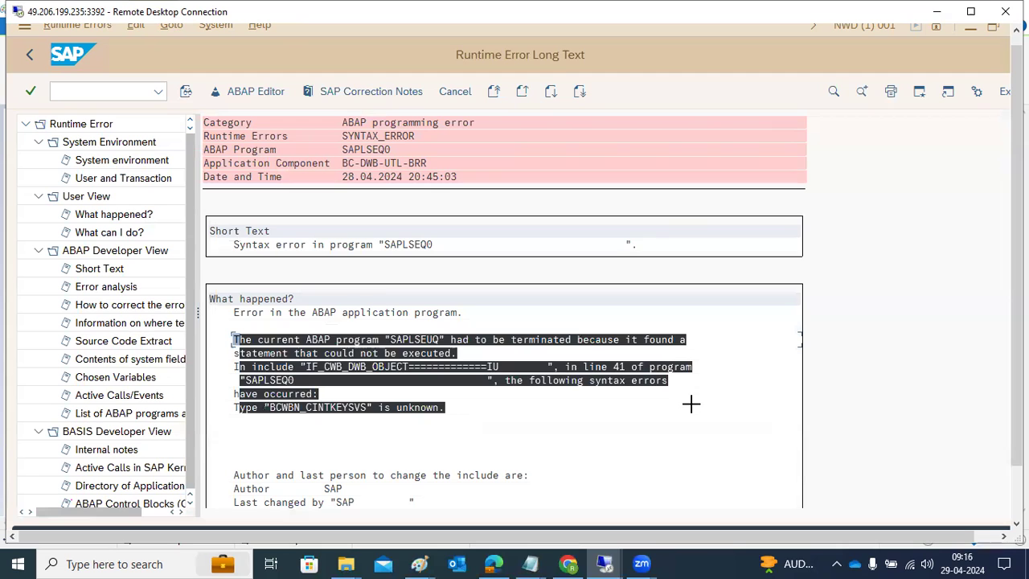
key("ctrl+c")
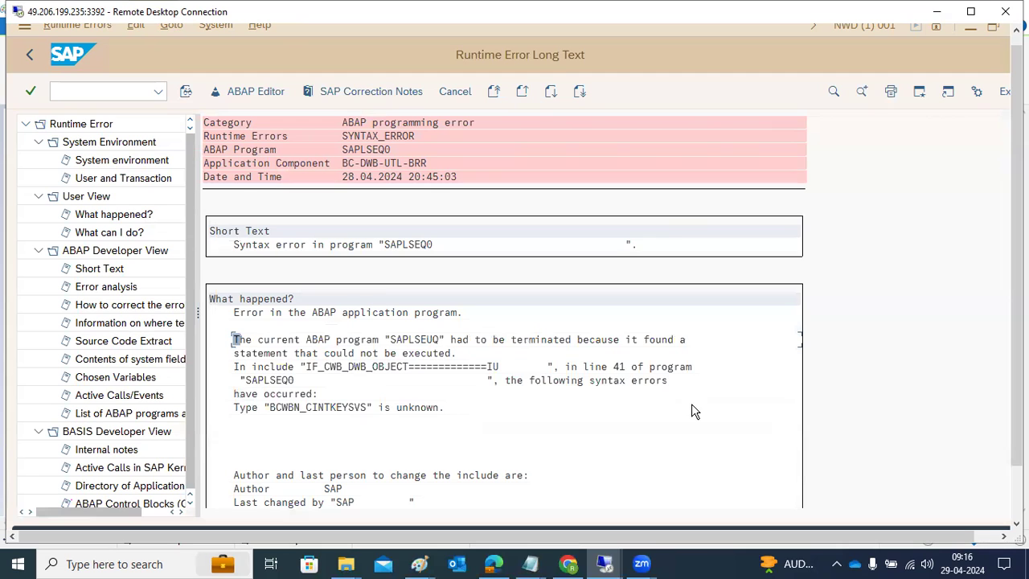
Step: Switch to Edge, search the web for the copied error text in a new tab, and open SAP article 2854490
left_click(507, 563)
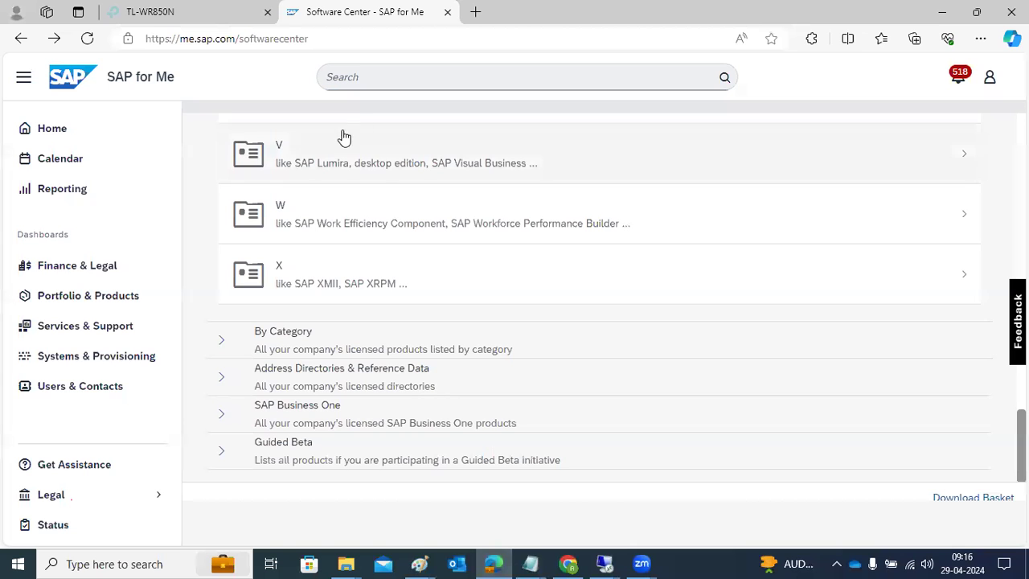
left_click(352, 77)
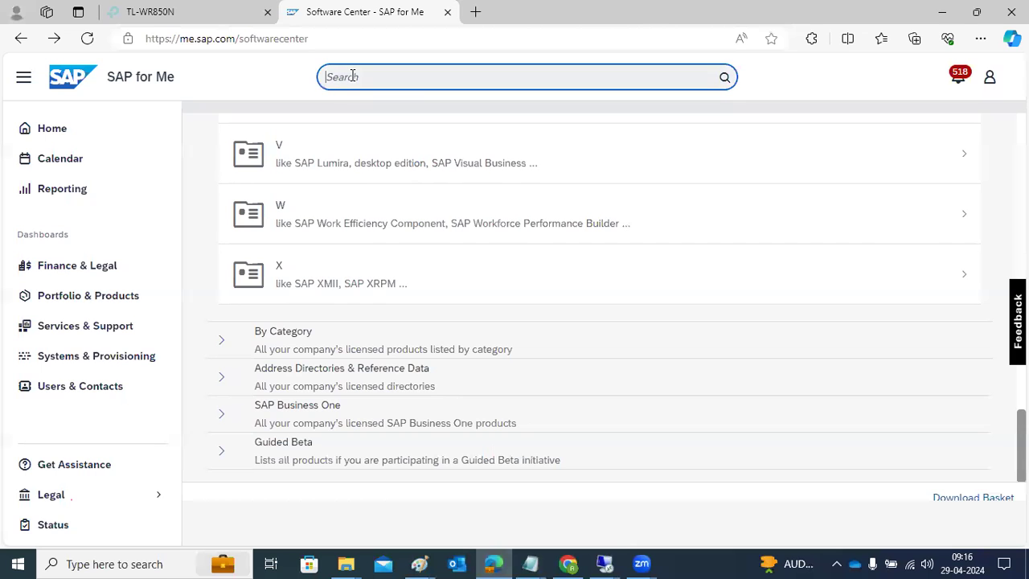
key("ctrl+t")
key("ctrl+v")
key("Return")
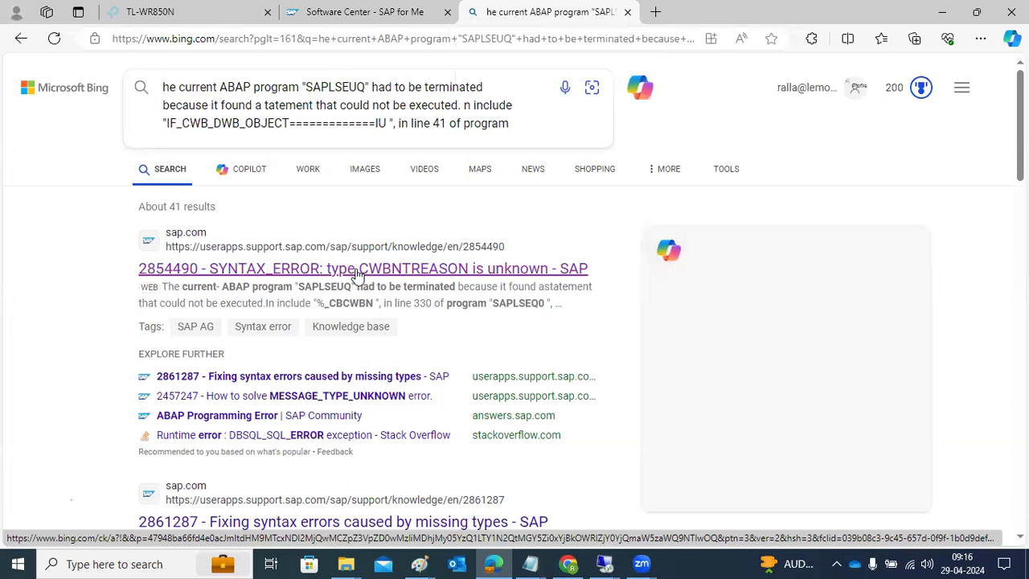
scroll(357, 275, "down", 1)
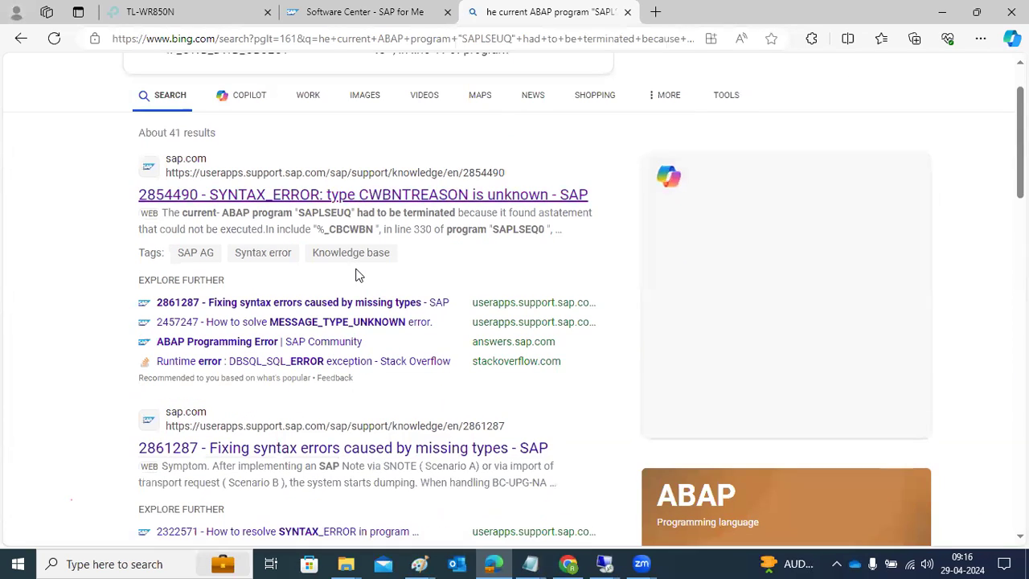
left_click(312, 193)
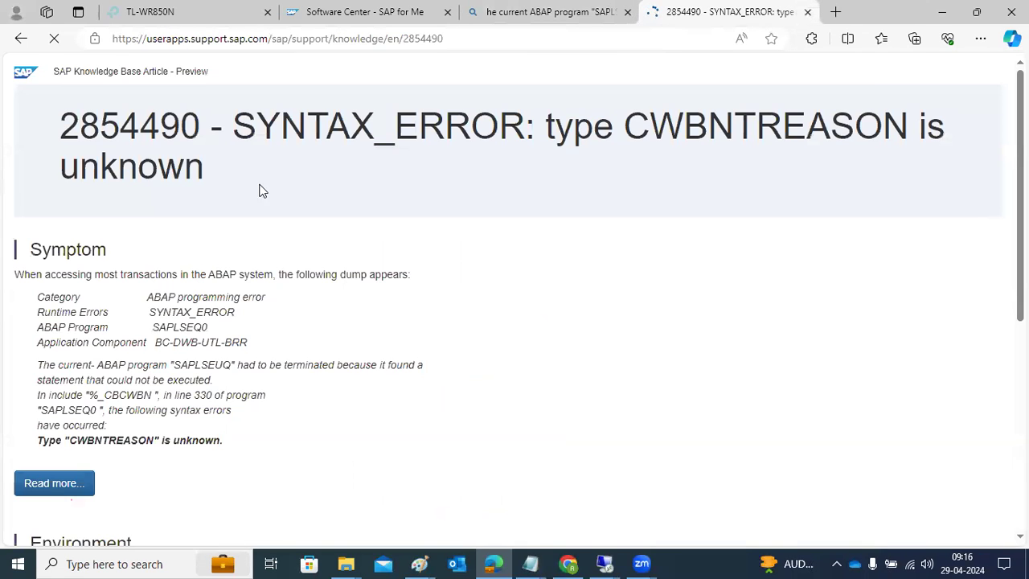
Step: Check the article number in the title and the ABAP program named in the Symptom section
double_click(90, 124)
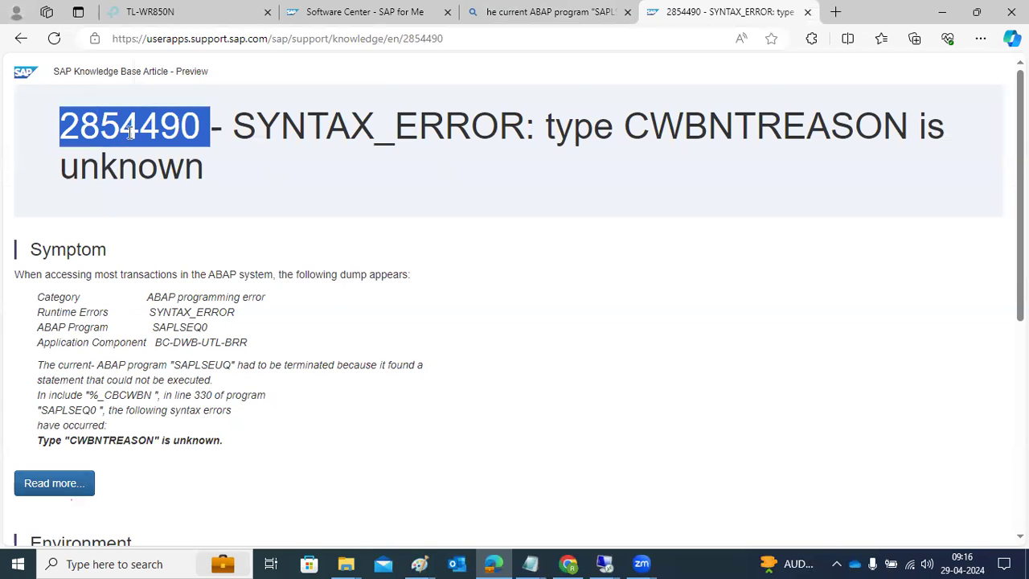
left_click(103, 134)
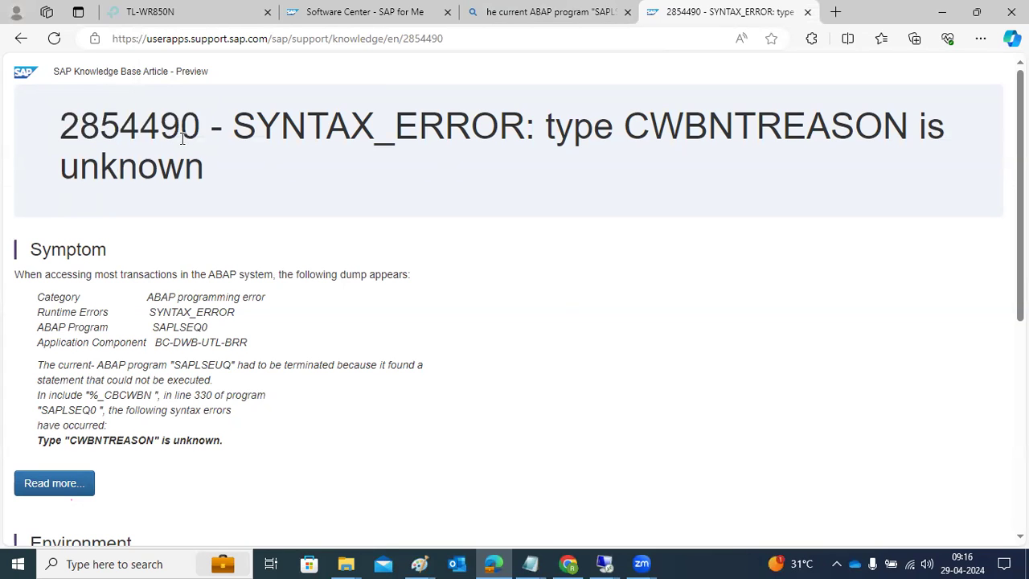
left_click_drag(63, 122, 199, 125)
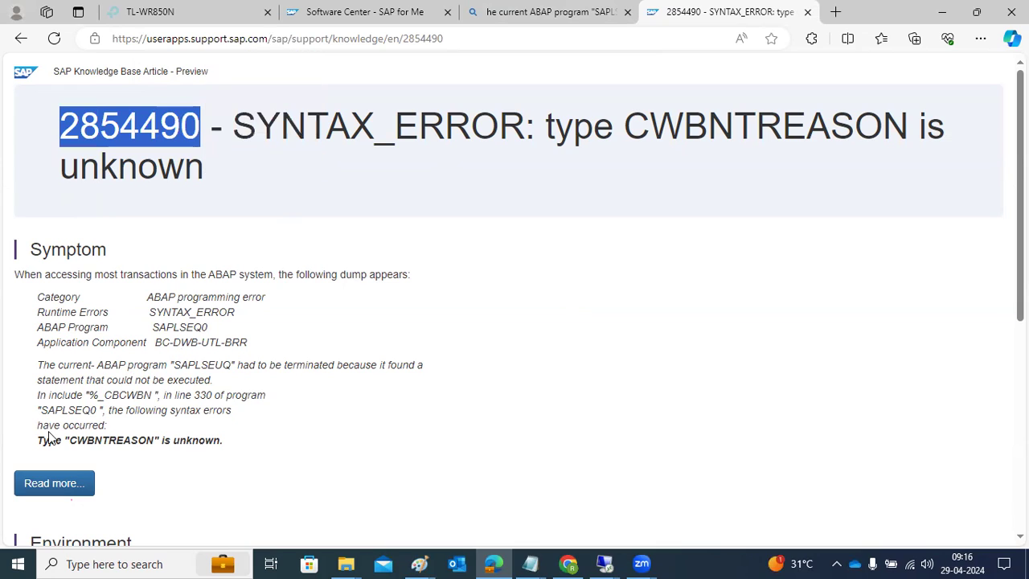
mouse_move(208, 342)
left_mouse_down()
mouse_move(177, 340)
mouse_move(208, 328)
left_mouse_up()
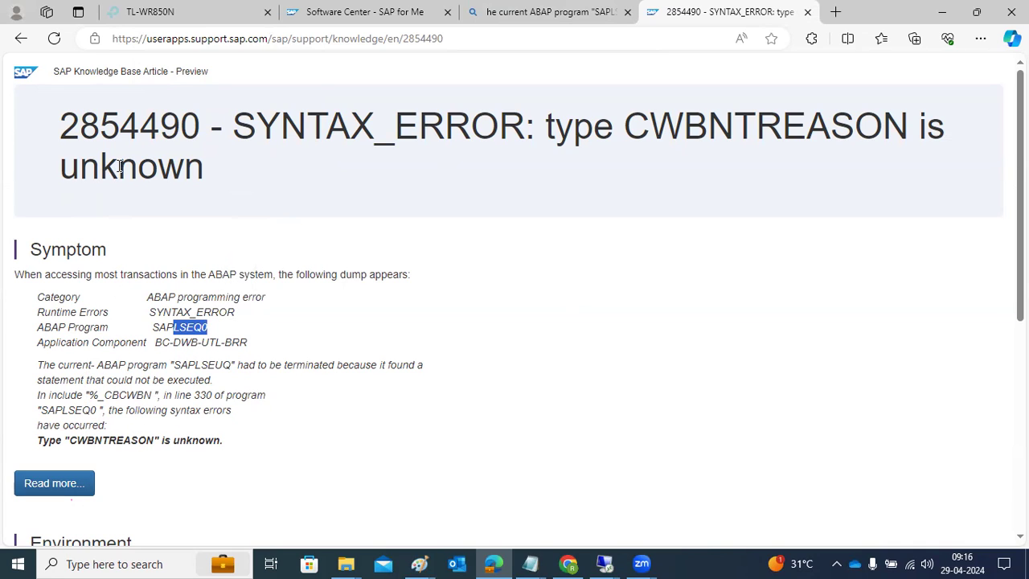
Step: Open the full version of article 2854490 and examine its Environment entries for the SAP_BASIS release and prerequisite note
left_click(56, 482)
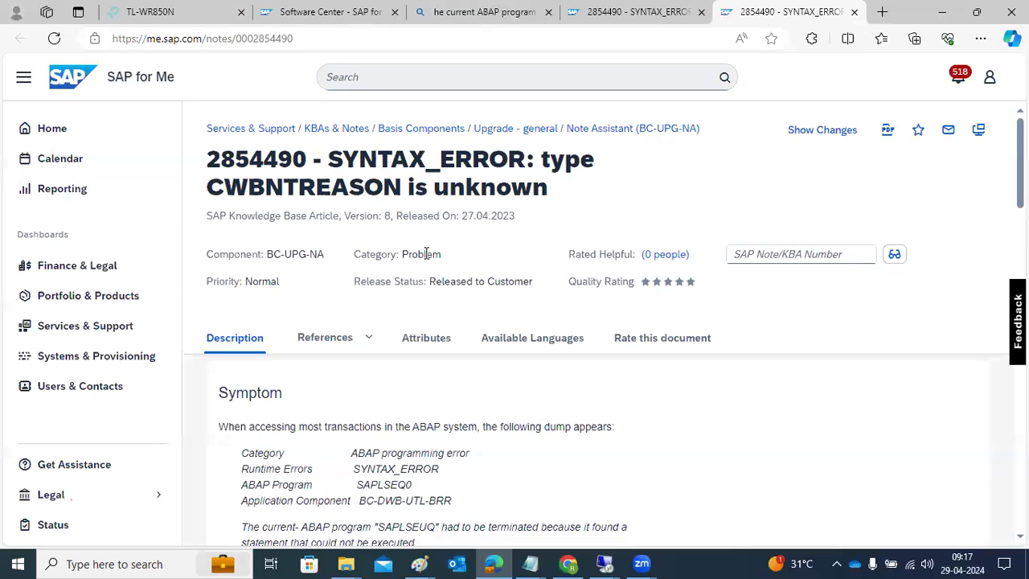
scroll(418, 350, "down", 2)
scroll(418, 350, "down", 3)
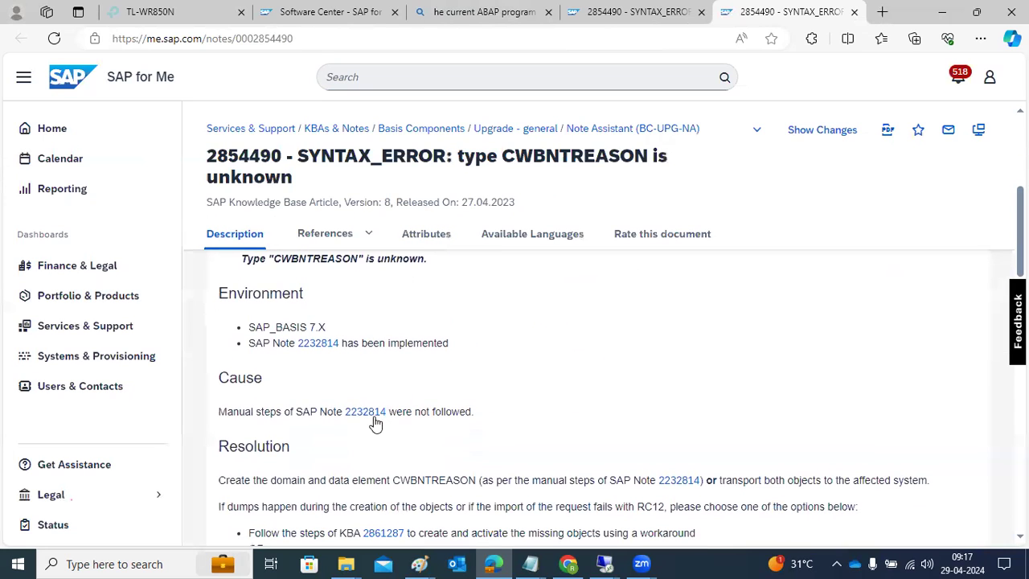
left_click_drag(248, 327, 367, 330)
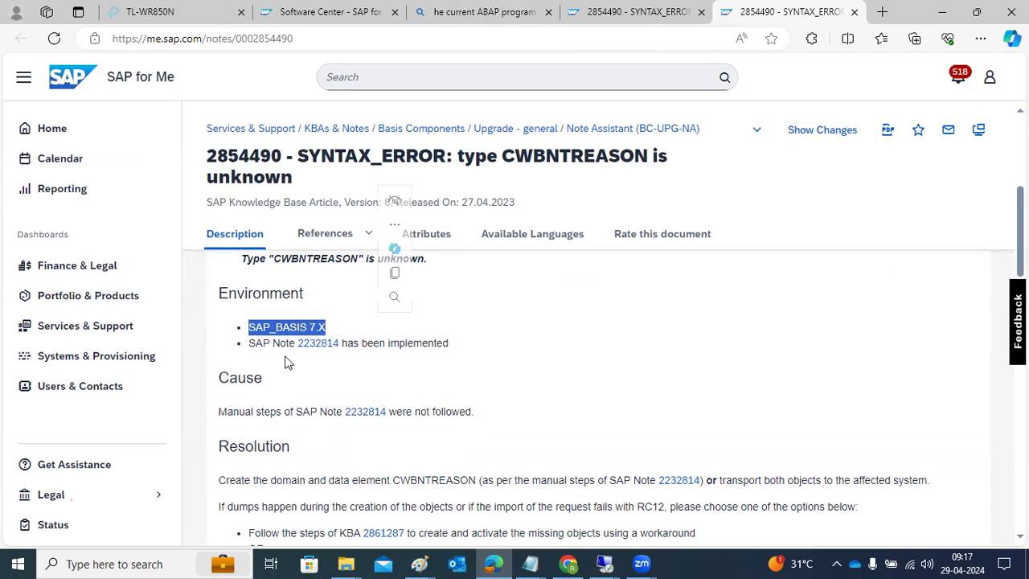
left_click_drag(282, 346, 378, 347)
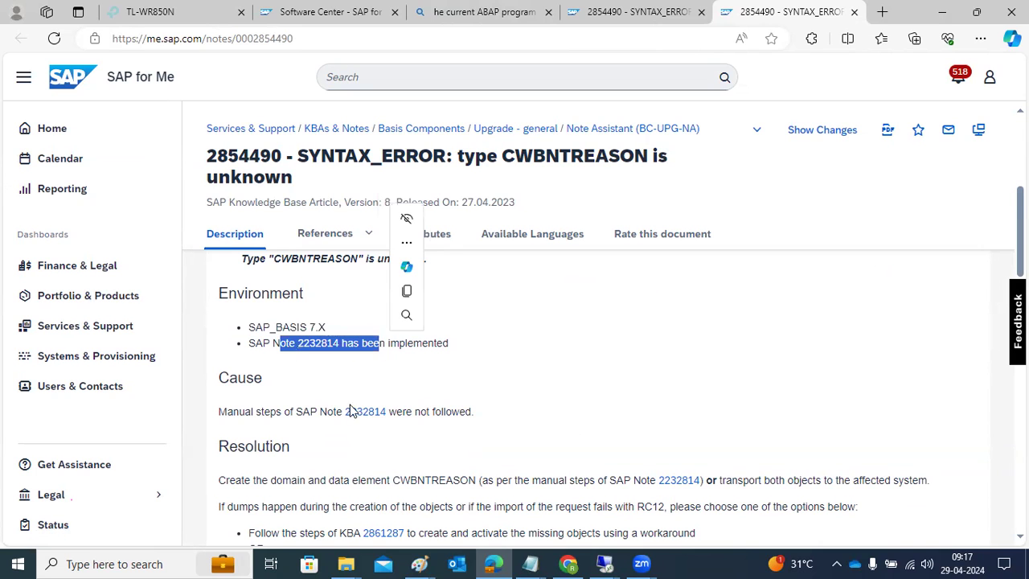
Step: Examine the Resolution options and the See Also references of article 2854490
scroll(332, 438, "down", 1)
scroll(329, 438, "down", 3)
scroll(329, 434, "down", 3)
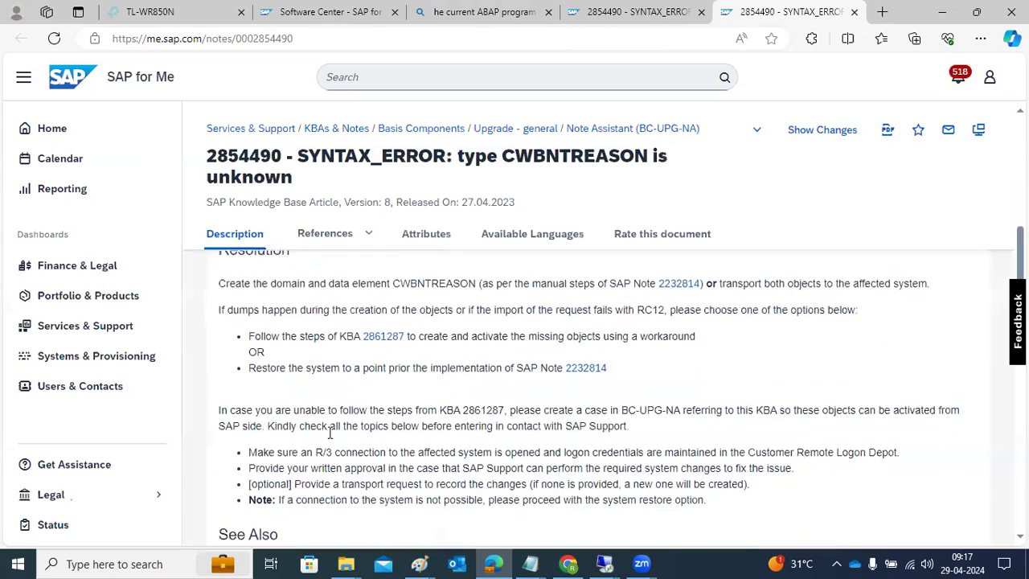
scroll(329, 434, "down", 2)
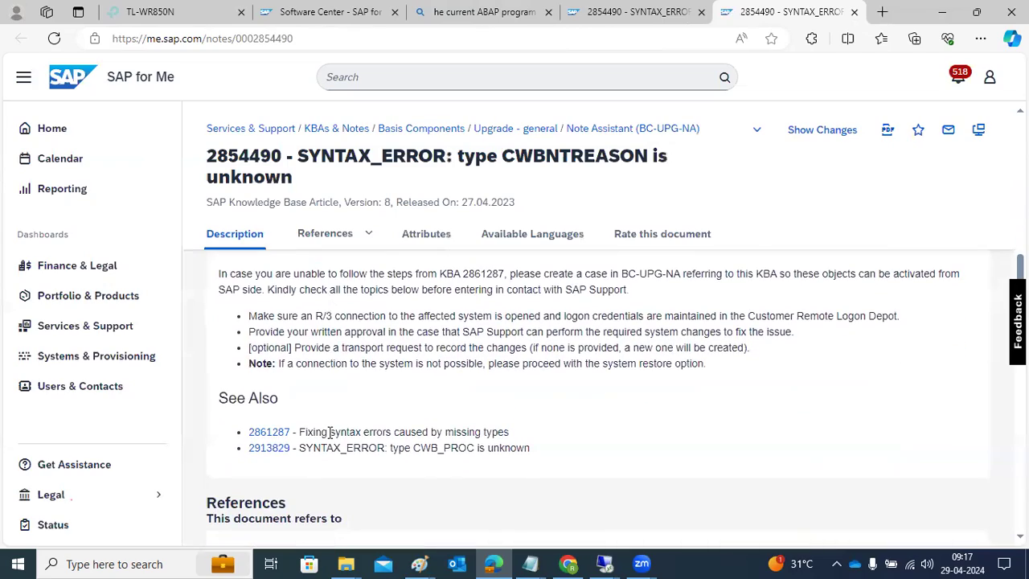
scroll(329, 434, "up", 7)
scroll(330, 438, "down", 3)
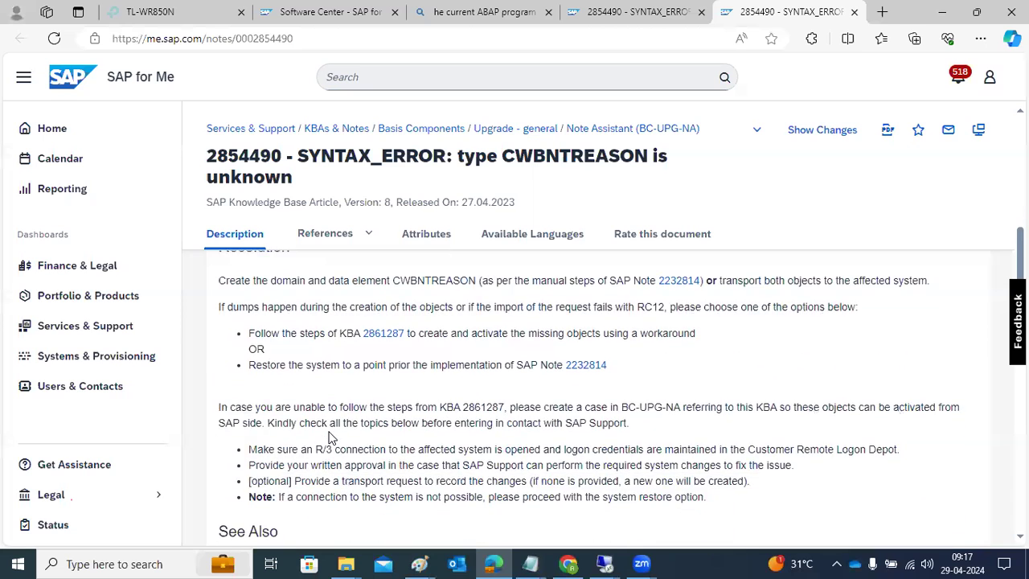
scroll(330, 434, "up", 2)
left_click_drag(219, 311, 547, 349)
scroll(546, 349, "up", 5)
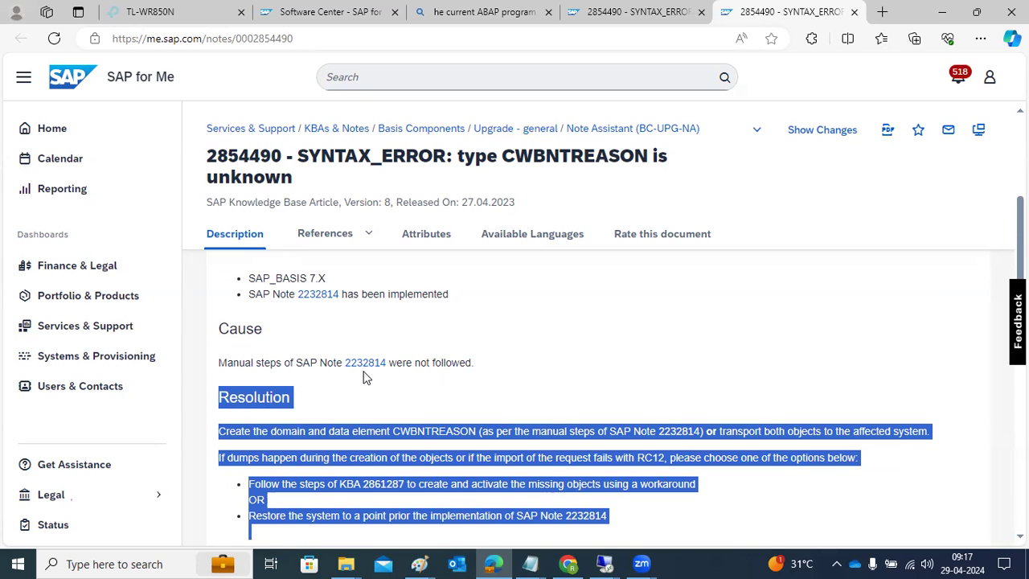
Step: Copy the SAP Note number 2232814 from the article's Environment section
left_click_drag(298, 294, 340, 297)
right_click(340, 298)
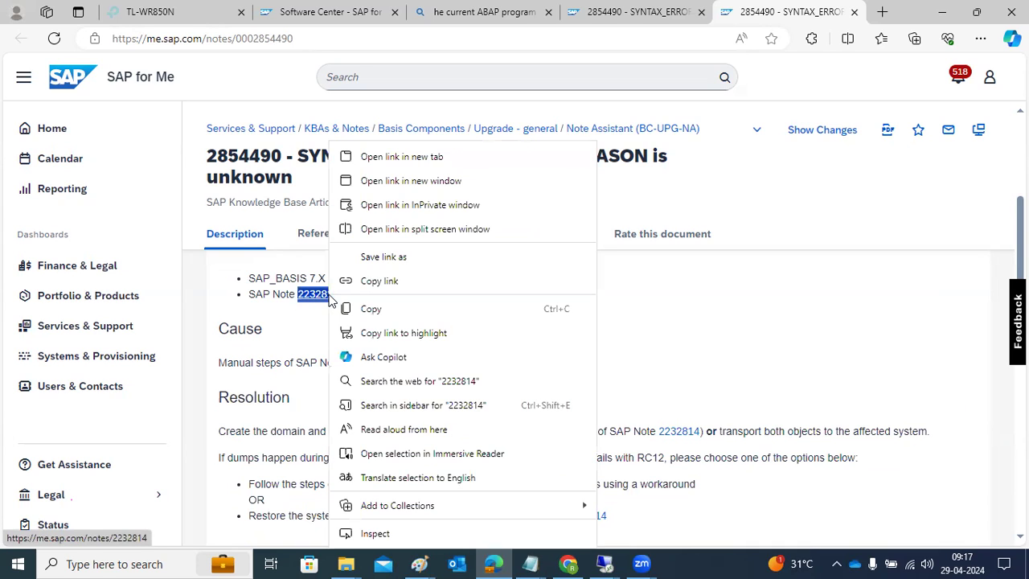
left_click(358, 314)
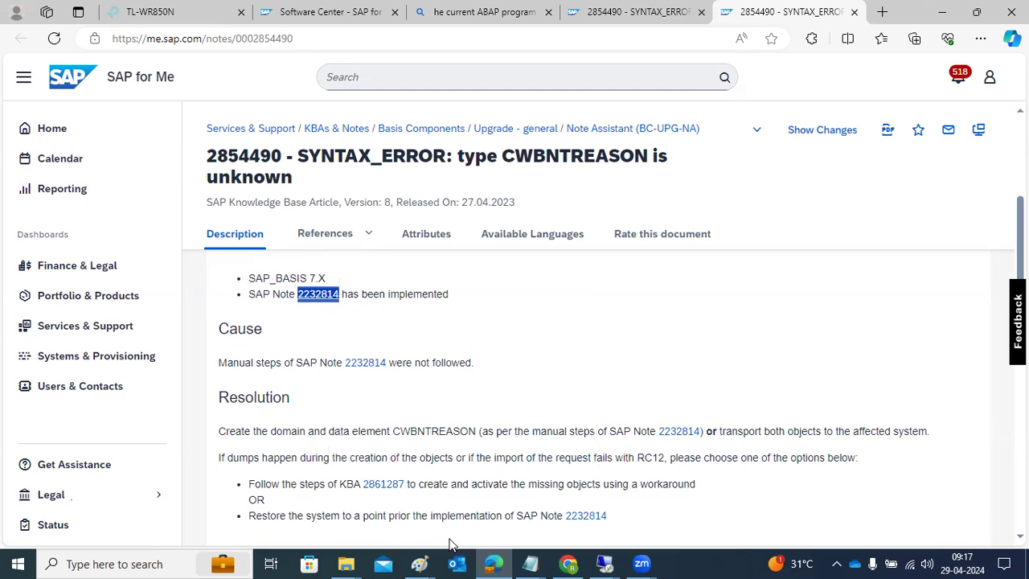
Step: Switch to the remote desktop session of SAP system NWD and try to start transaction SNOTE, including from the SAP Easy Access screen
left_click(604, 563)
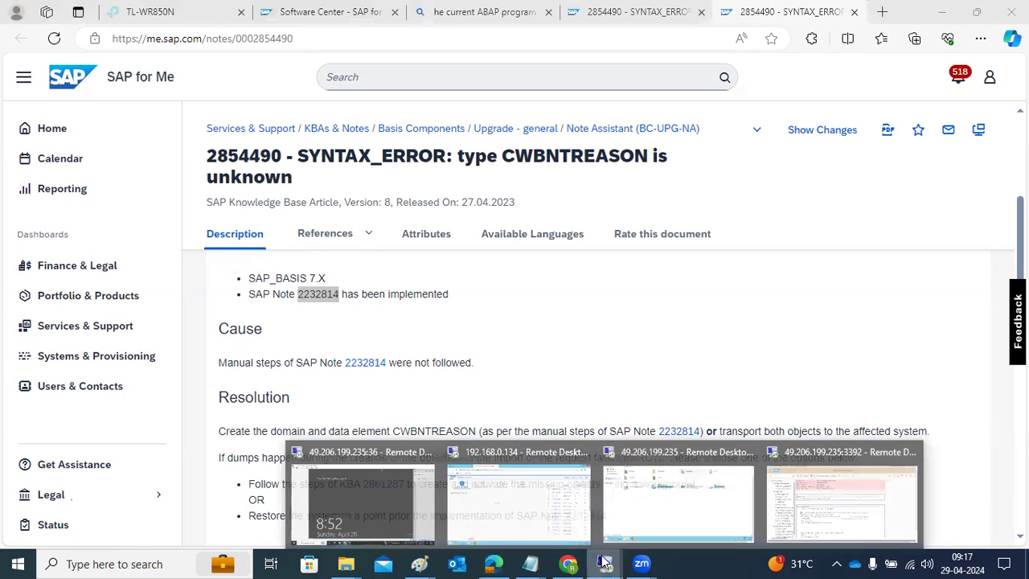
left_click(834, 496)
left_click(117, 93)
type("/nsnote")
key("Return")
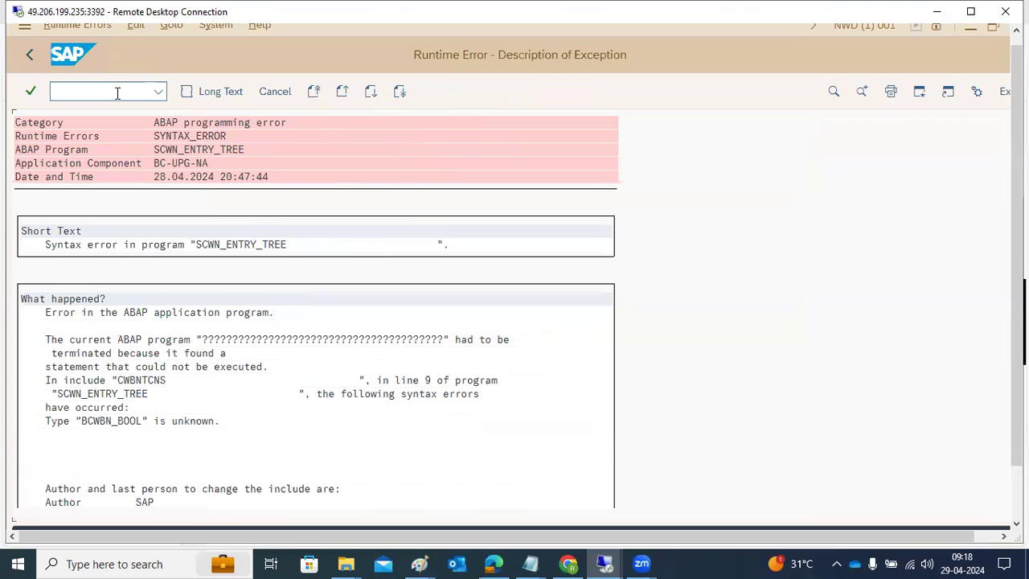
left_click(33, 51)
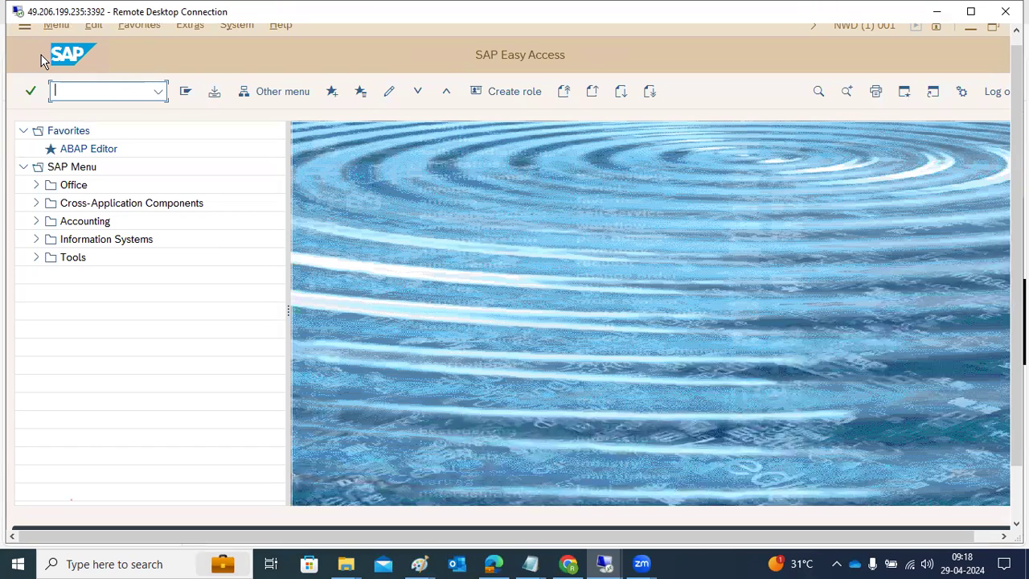
type("snot")
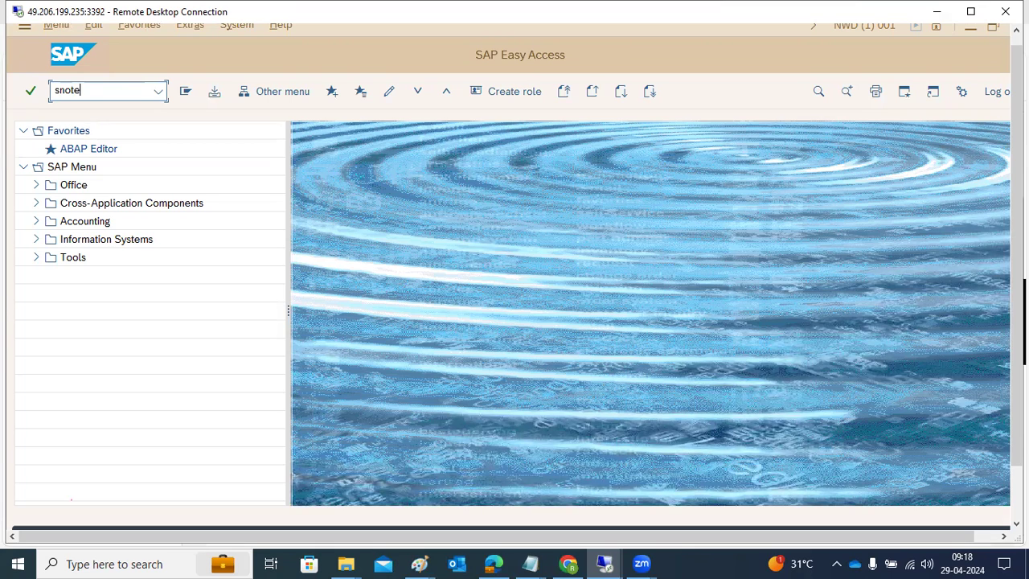
key("Return")
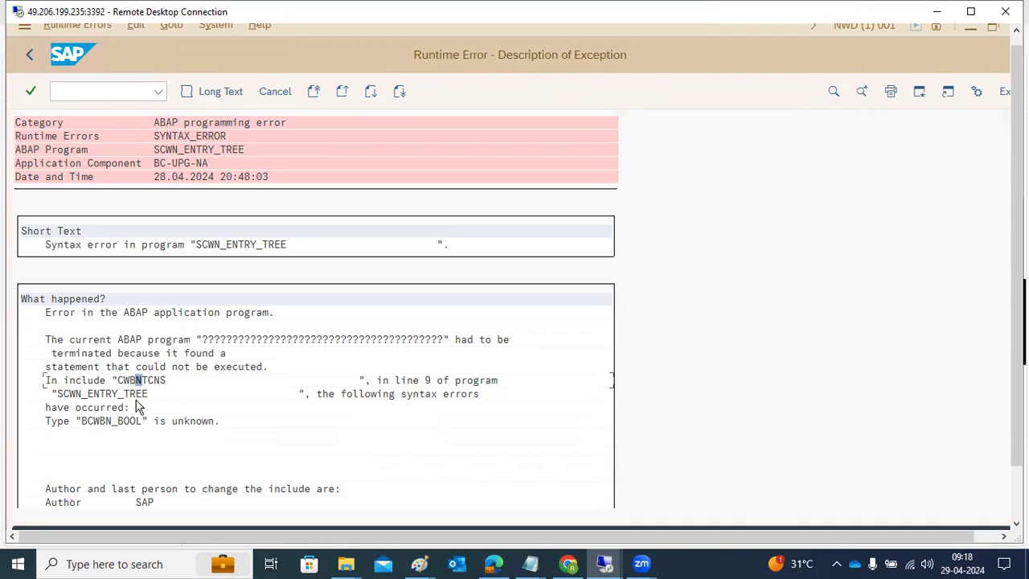
Step: Check the unknown type in the dump against the data element named in the article's Resolution section in Edge
left_click(126, 420)
left_click(493, 561)
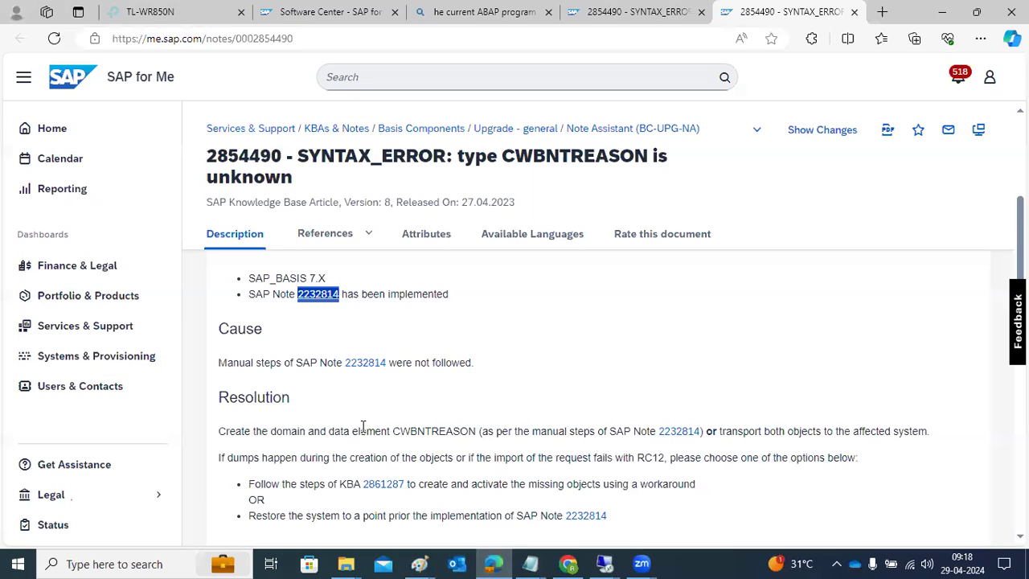
left_click_drag(400, 431, 593, 432)
left_click(458, 366)
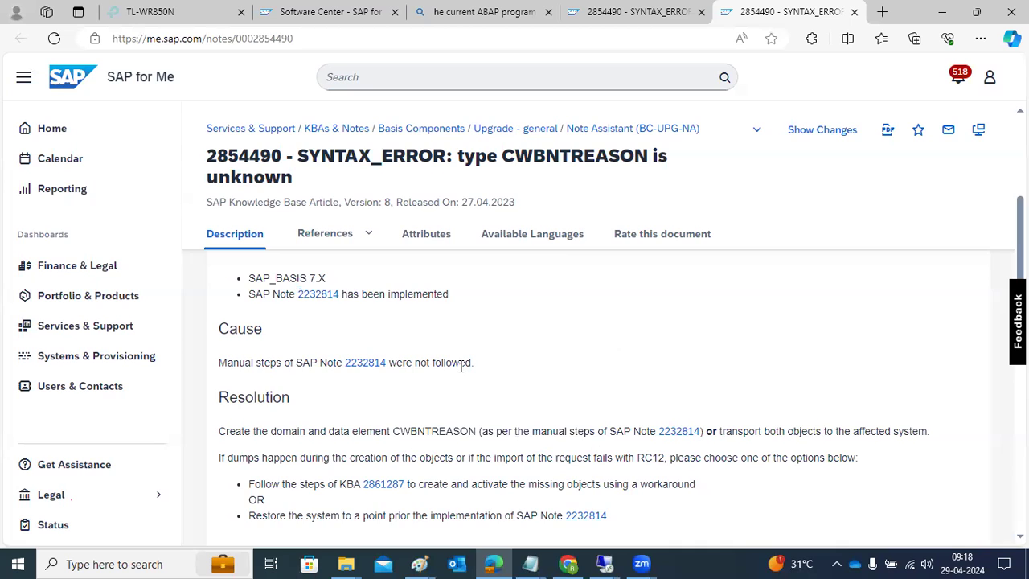
Step: Check the release date of article 2854490 in its header
scroll(439, 376, "up", 5)
scroll(446, 362, "up", 2)
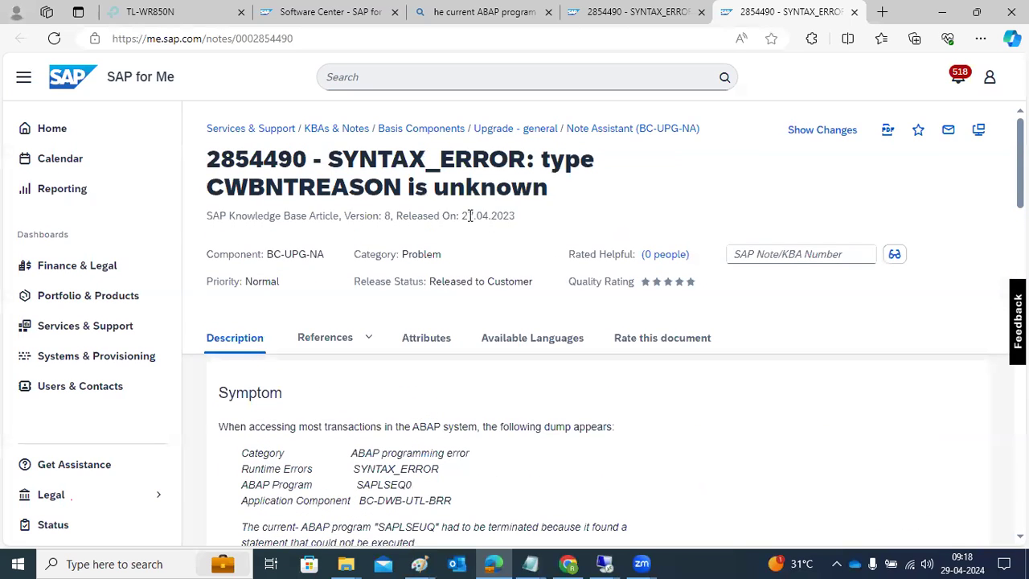
left_click_drag(467, 215, 515, 215)
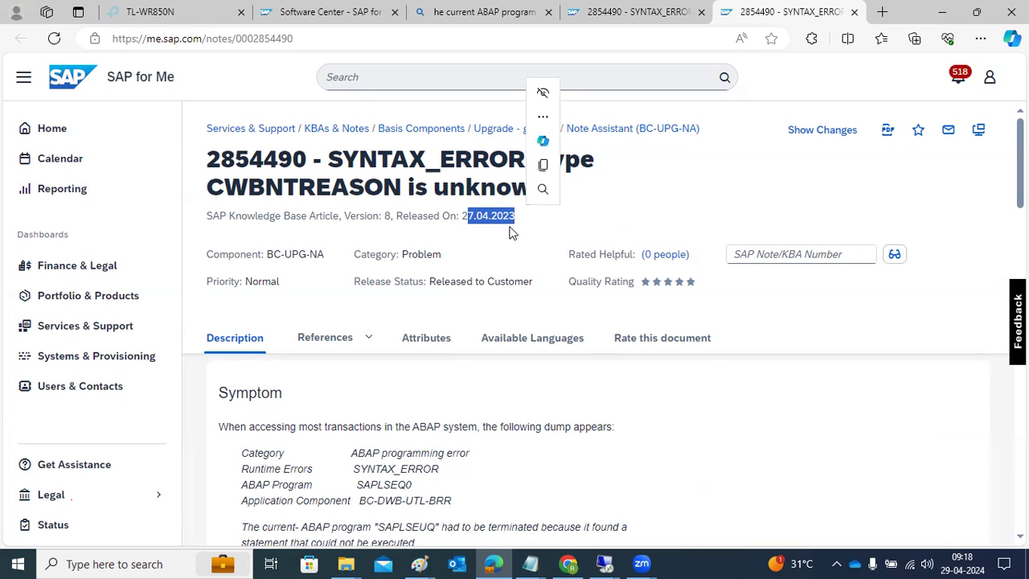
left_click(507, 234)
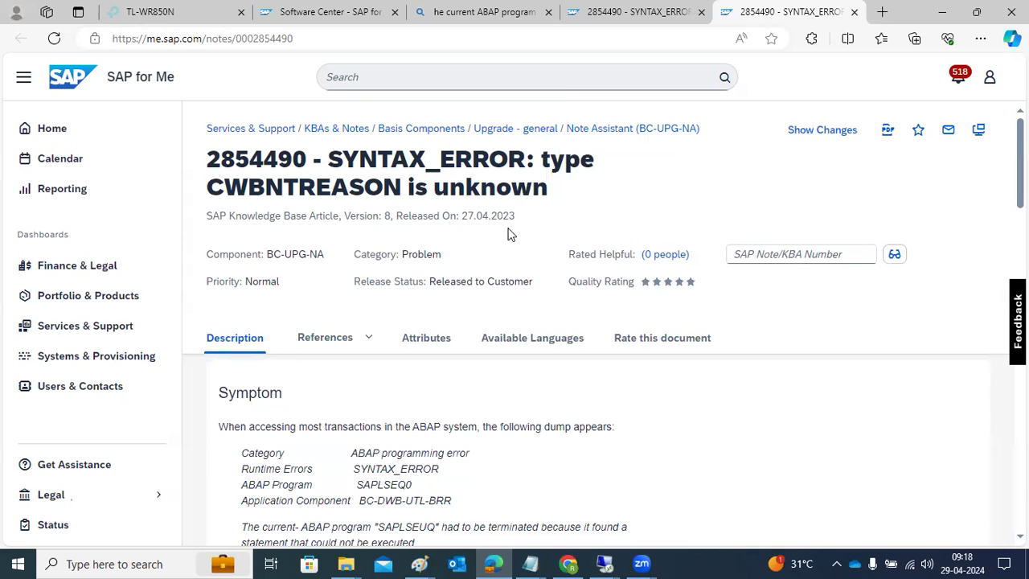
Step: Review the note named under Cause and the Resolution text up to the option of following KBA 2861287
scroll(462, 365, "down", 3)
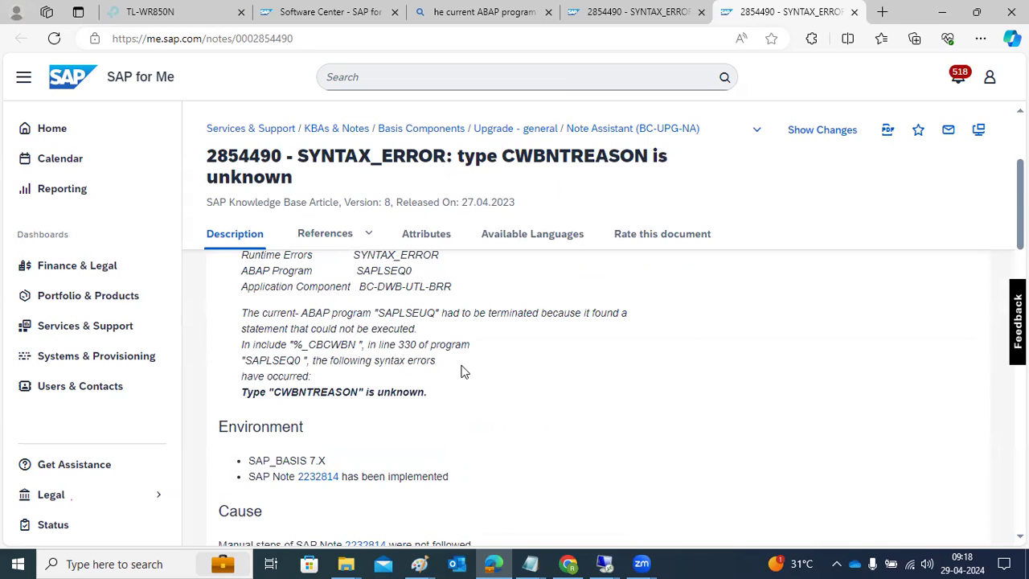
scroll(462, 371, "down", 2)
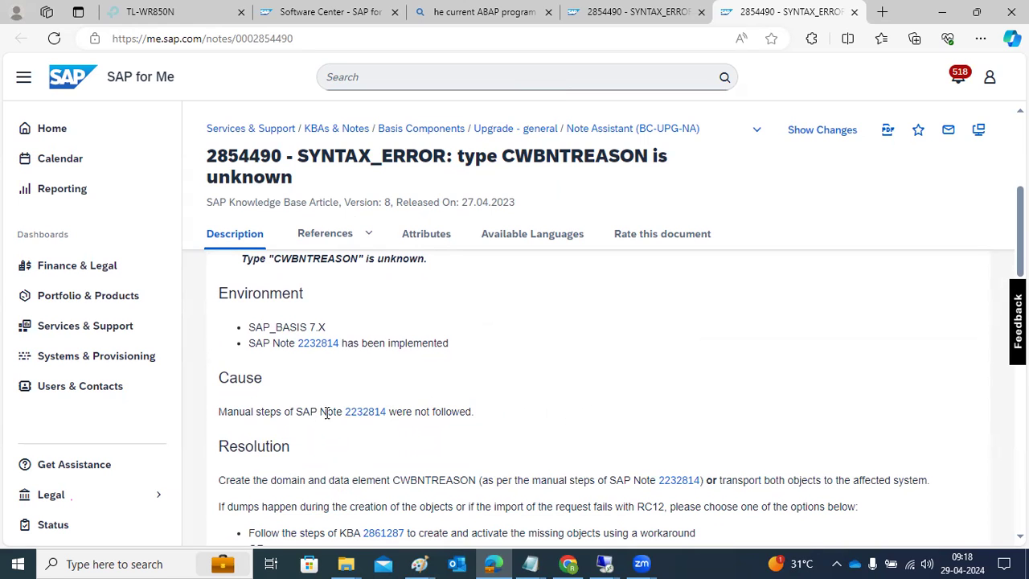
left_click_drag(319, 411, 389, 416)
scroll(389, 415, "down", 1)
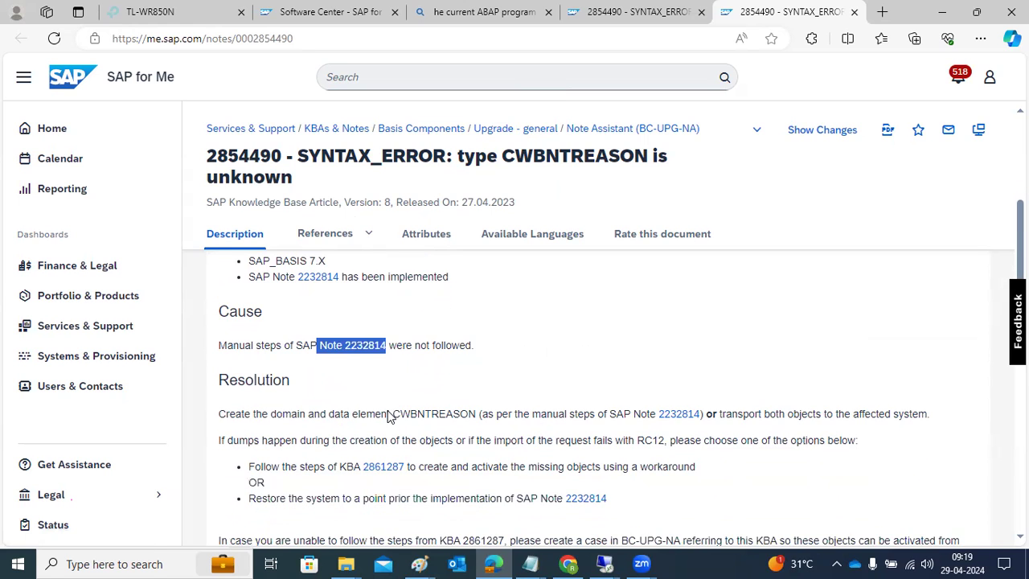
scroll(389, 416, "down", 1)
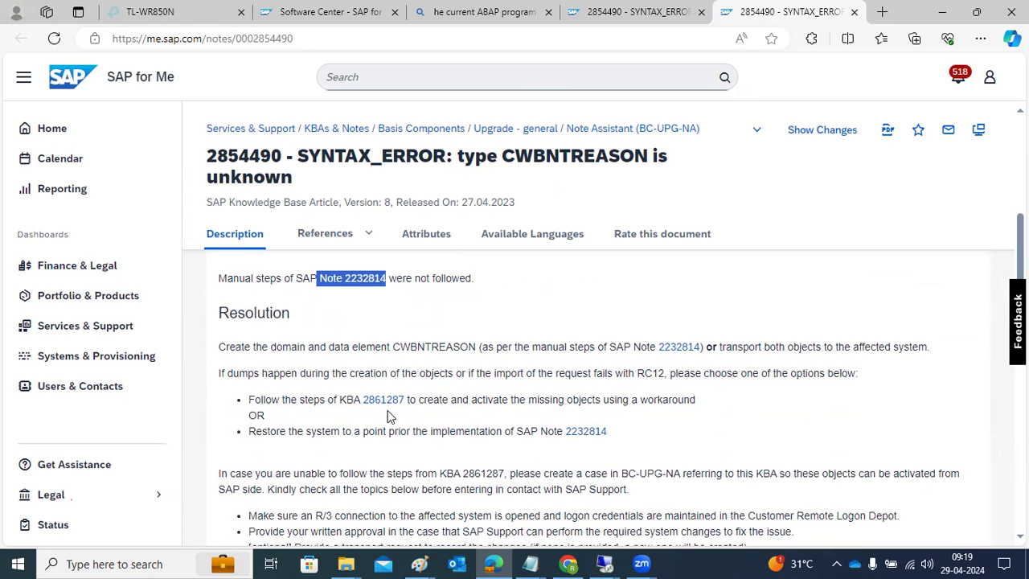
left_click_drag(218, 312, 431, 417)
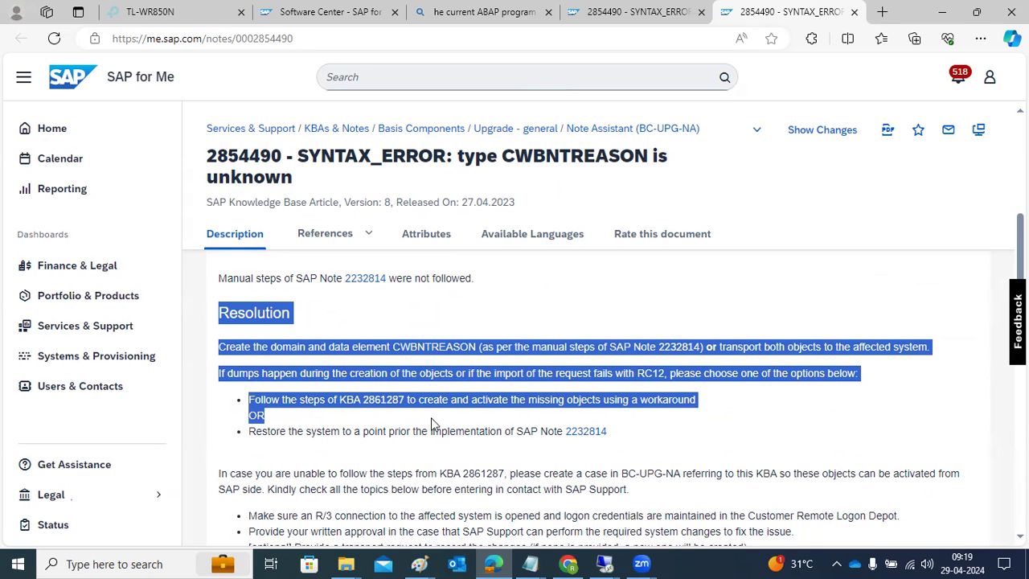
left_click_drag(431, 417, 729, 399)
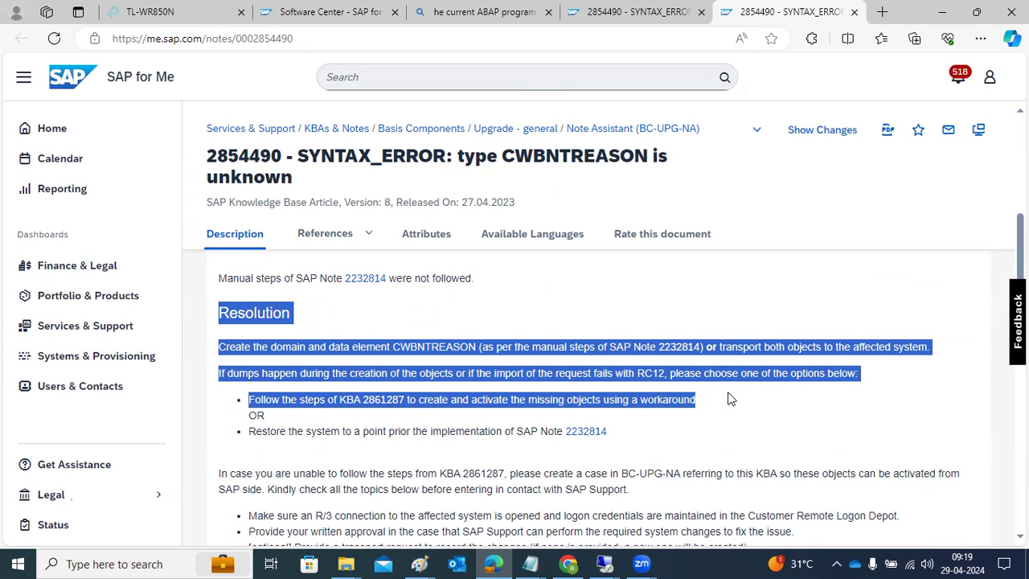
left_click(604, 564)
left_click(702, 440)
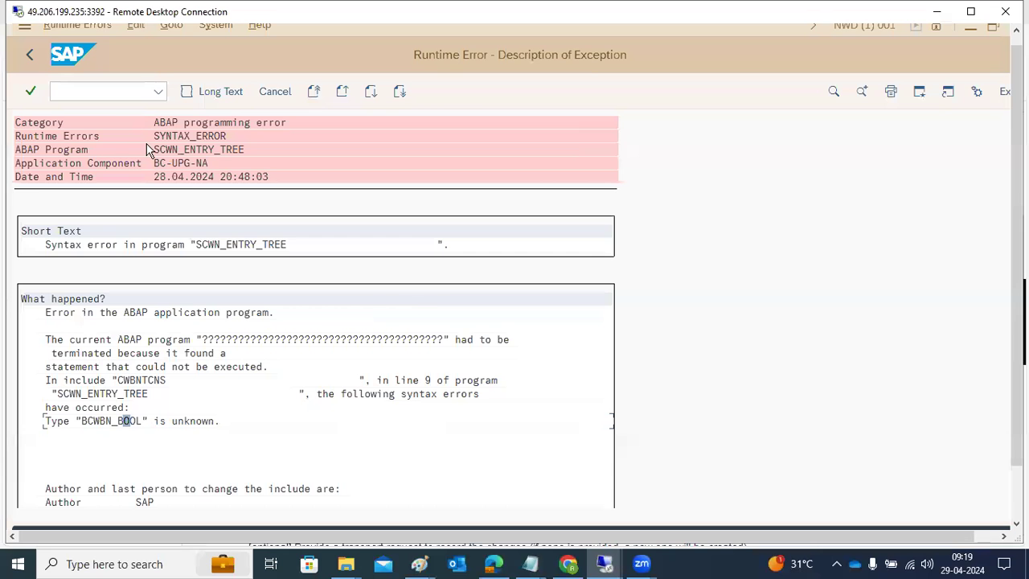
left_click(99, 88)
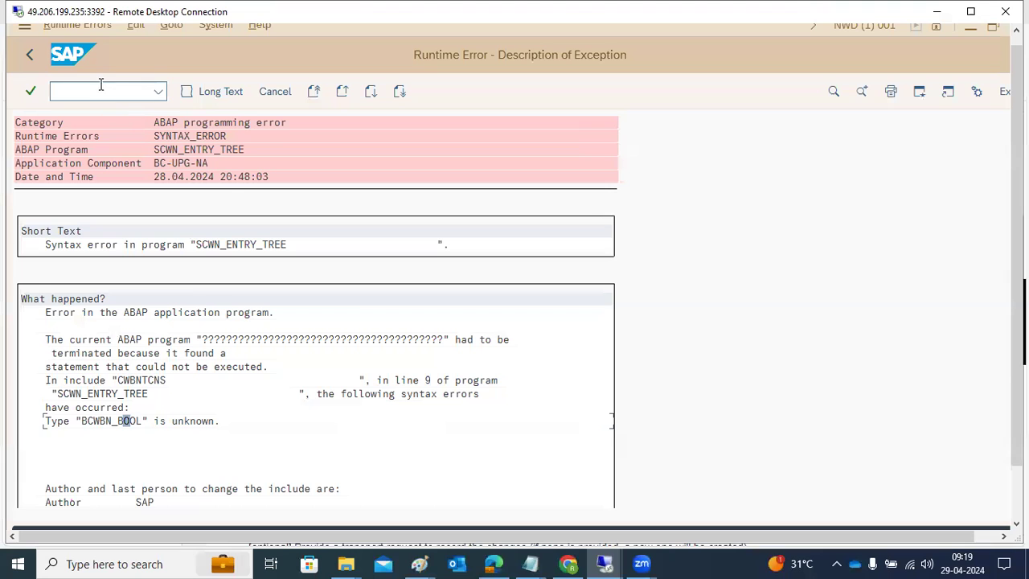
left_click(494, 564)
left_click(356, 322)
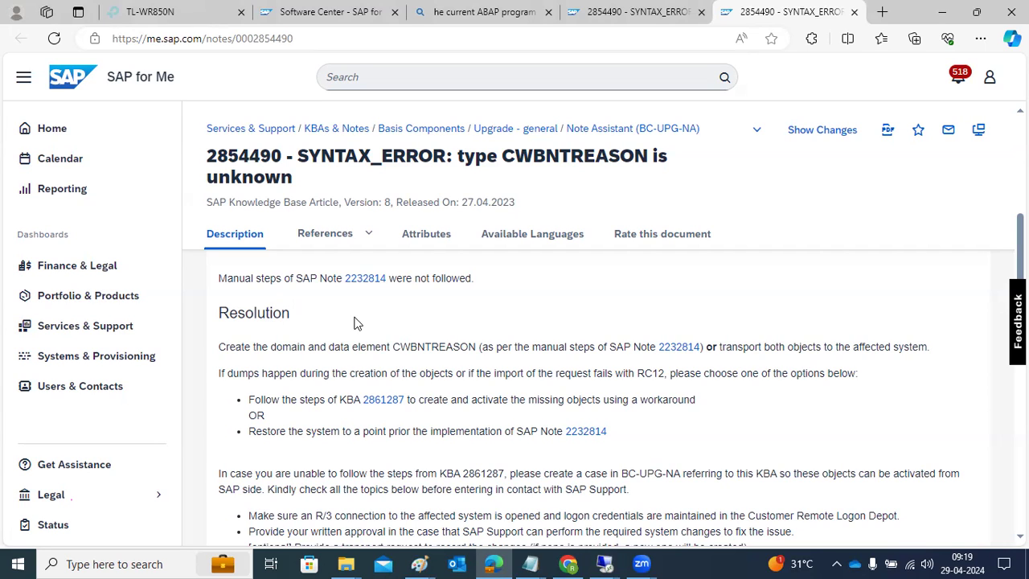
Step: Highlight article number 2854490, switch to the remote SAP session and try to start transaction SNOTE again
double_click(238, 157)
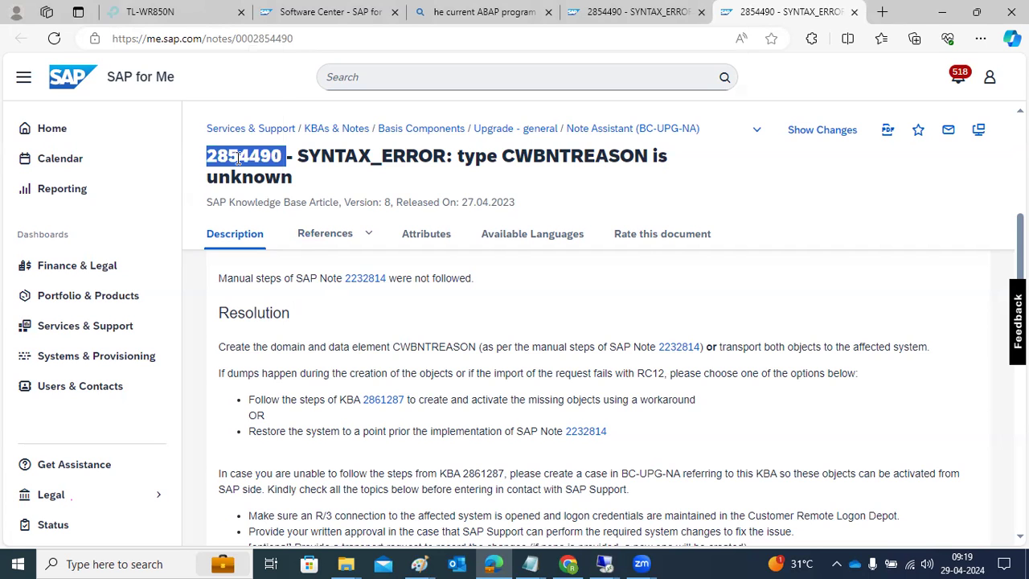
left_click(617, 563)
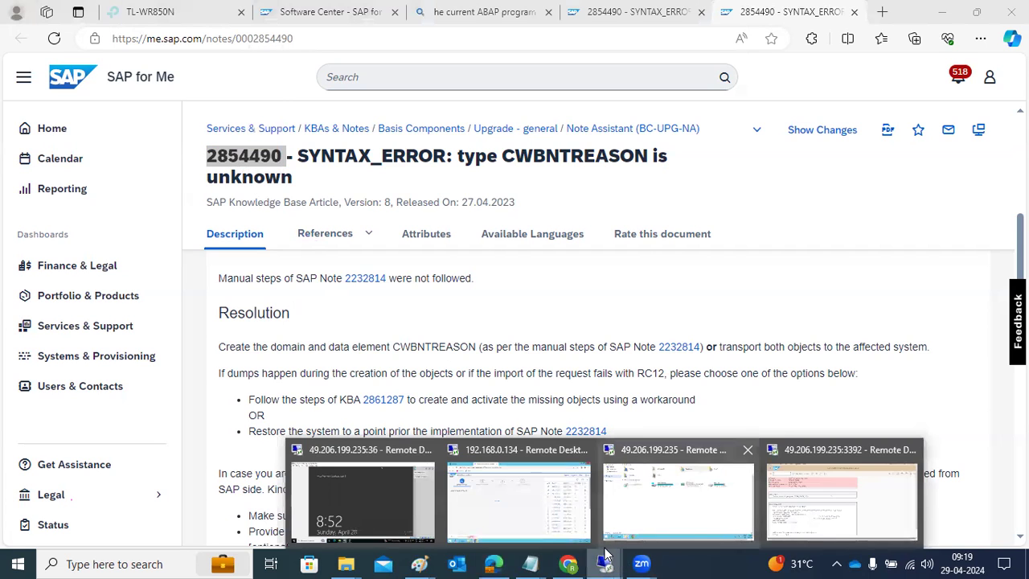
left_click(628, 533)
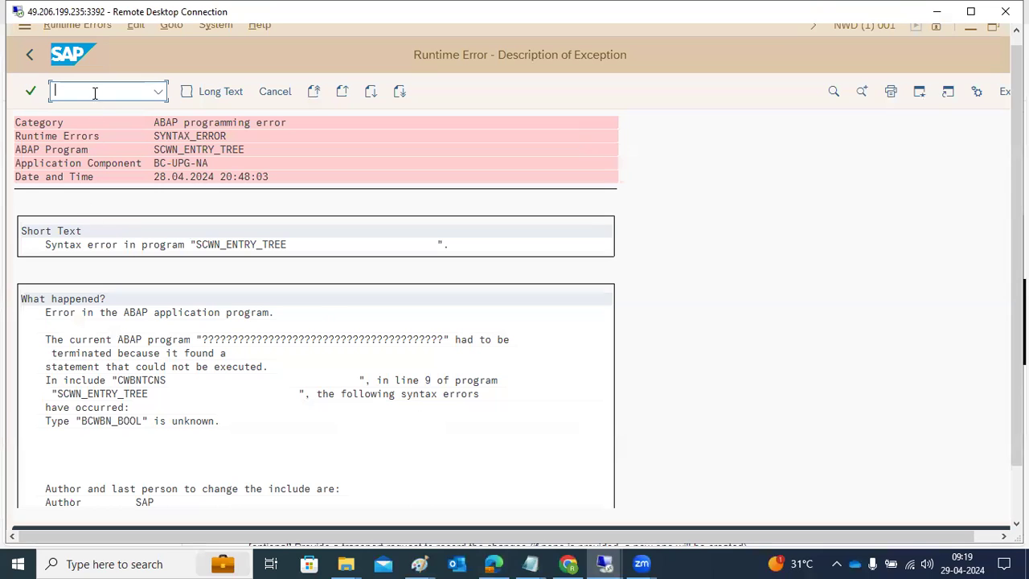
type("/nsnote")
key("Return")
Step: Open transaction SA38, try to execute the program RSUPGRES and dismiss the Cancel dialog
type("/nse38")
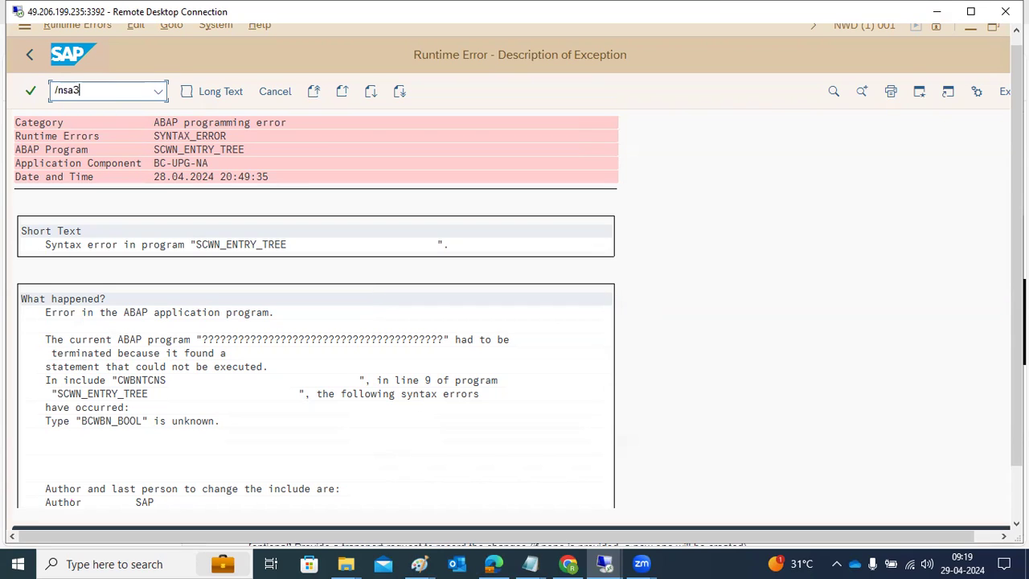
key("Return")
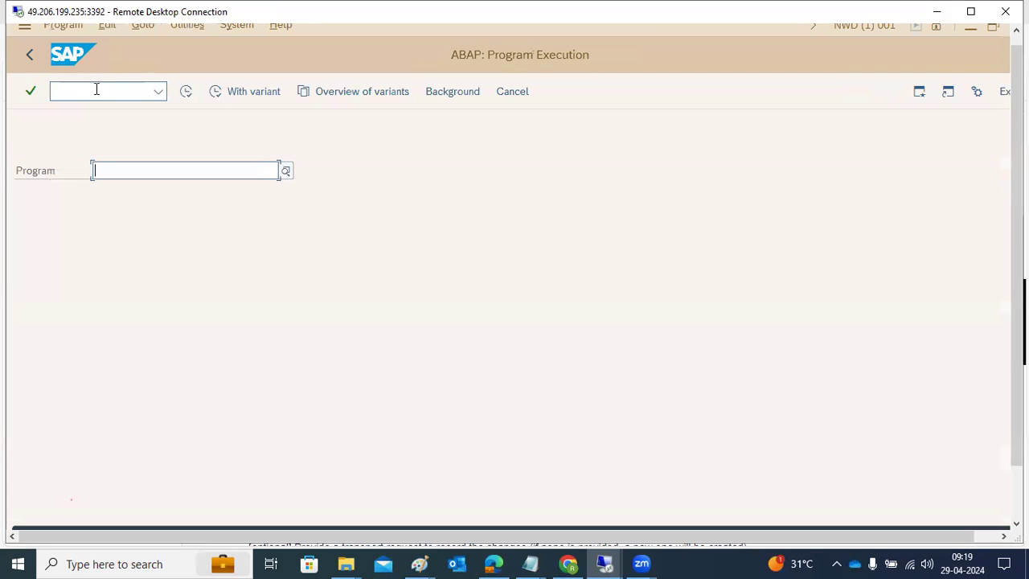
type("RSUP")
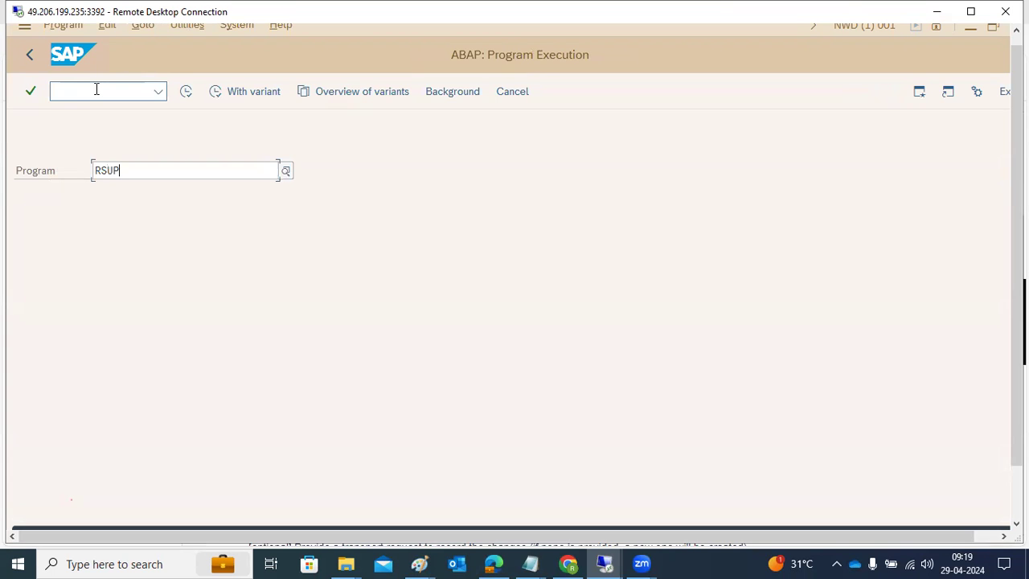
type("GRES")
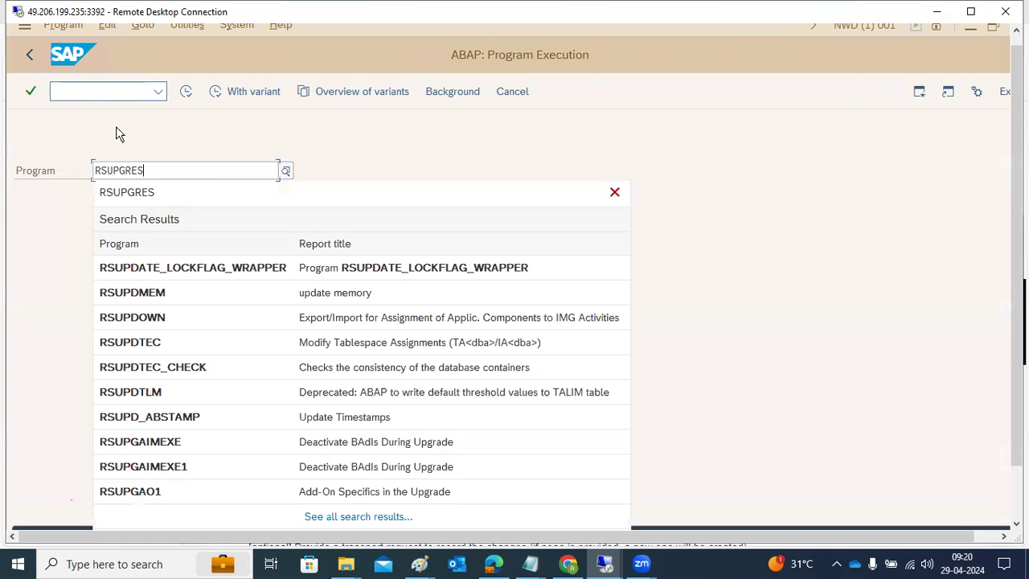
left_click(126, 193)
left_click(186, 92)
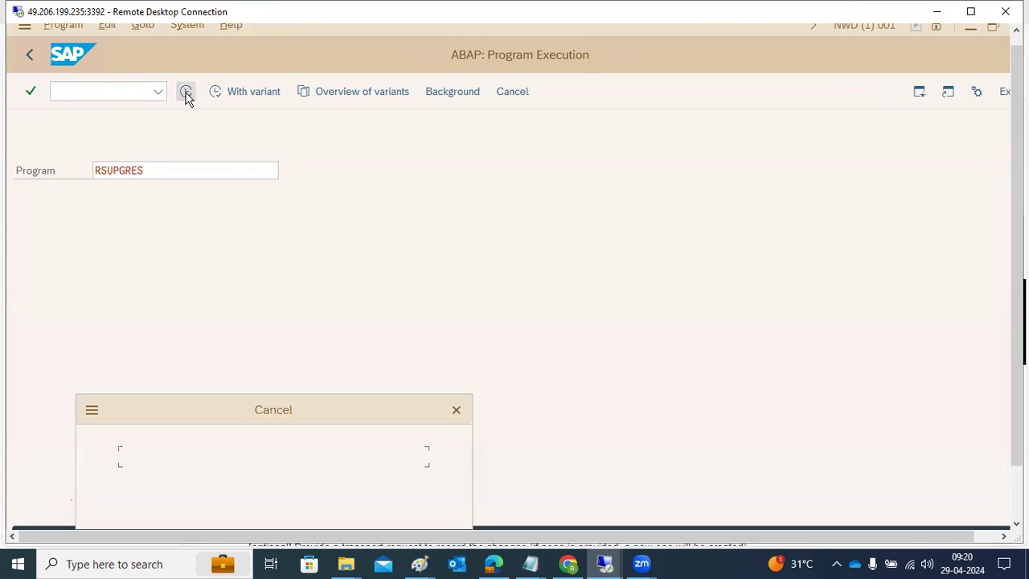
left_click_drag(230, 409, 240, 261)
left_click(432, 396)
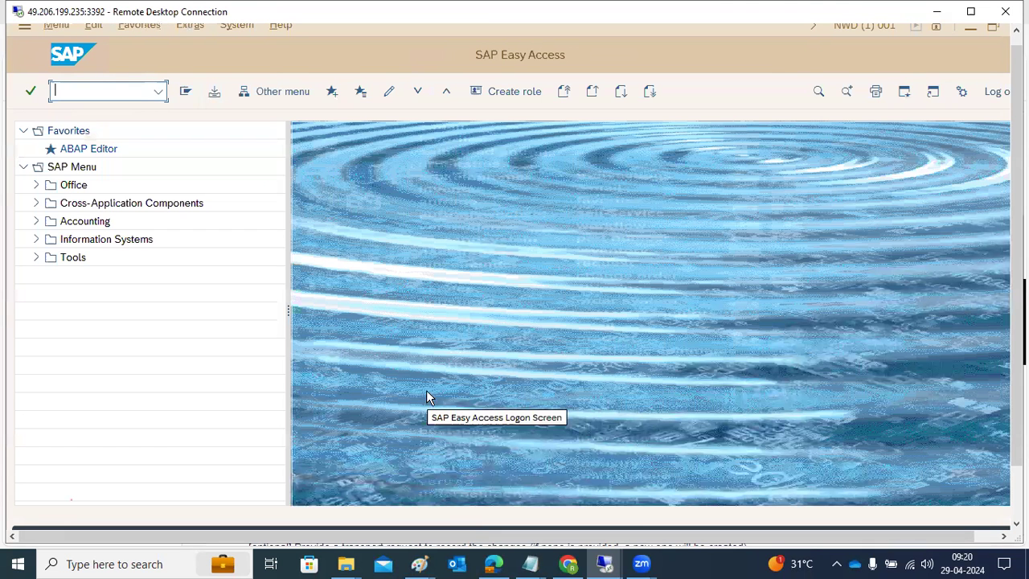
Step: Switch to KBA 2854490 in the Edge browser and review its Resolution options and See Also entries
left_click(560, 560)
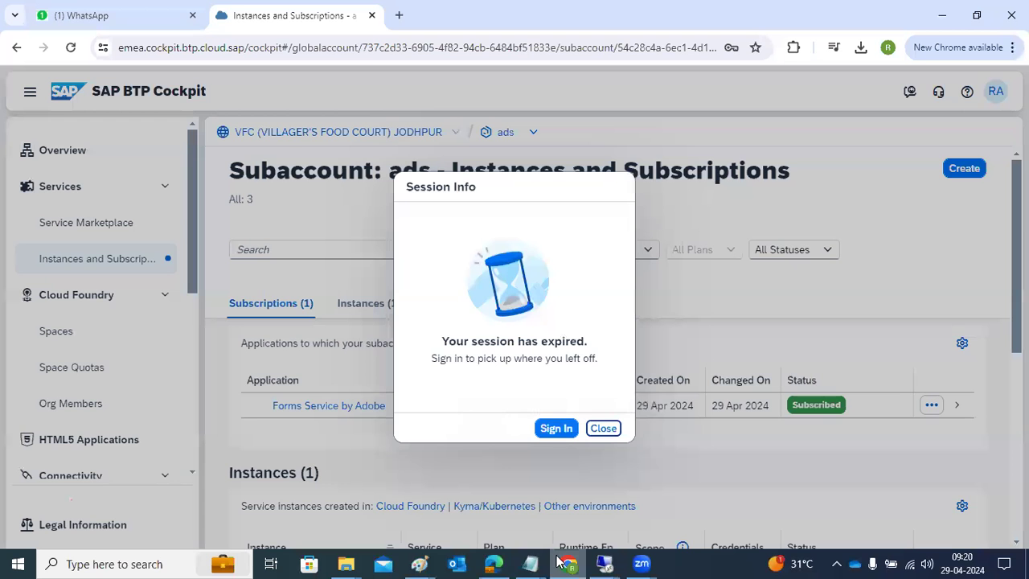
left_click(494, 562)
left_click_drag(254, 348, 355, 378)
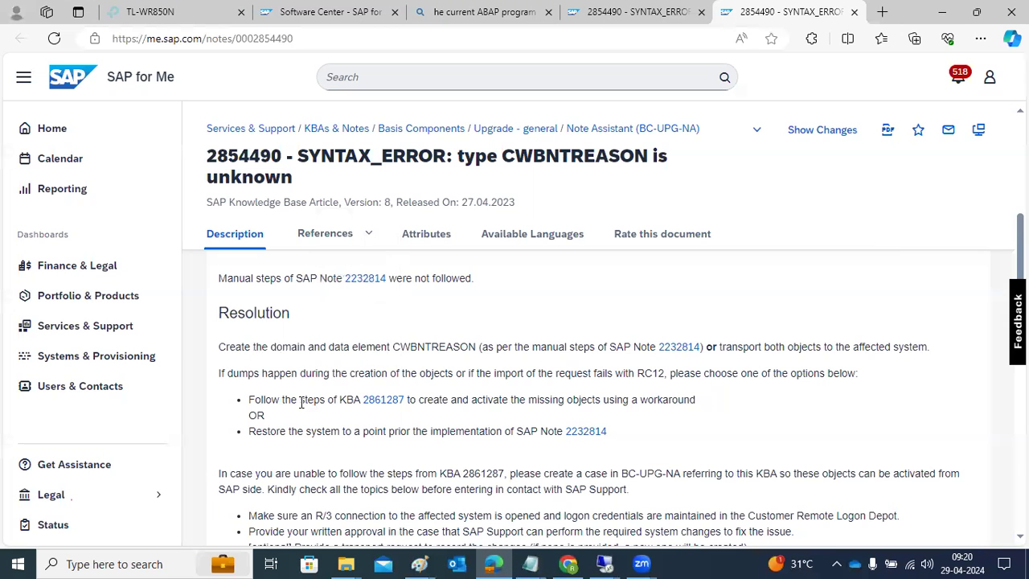
double_click(302, 400)
scroll(333, 514, "down", 2)
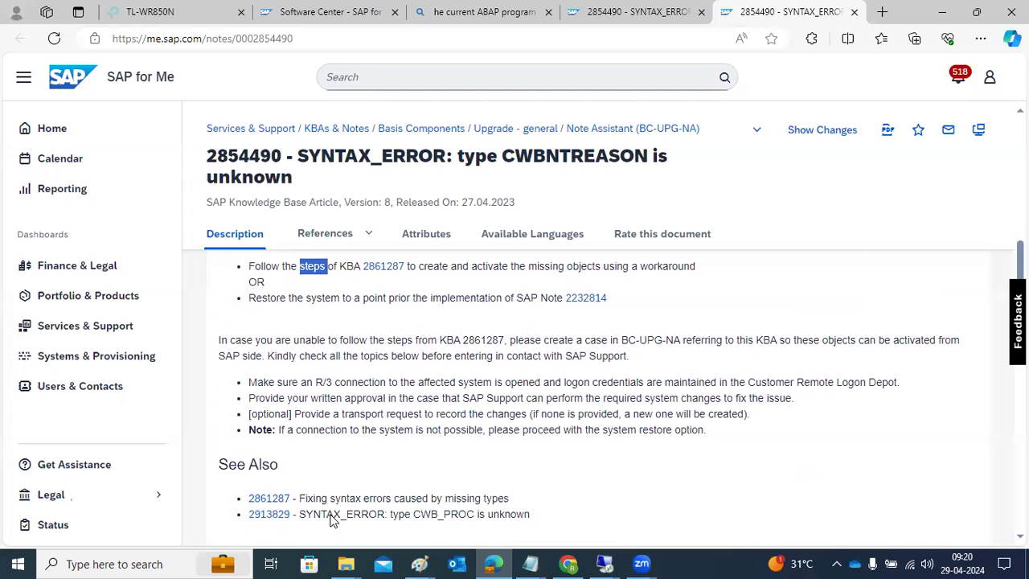
Step: Copy the article number 2854490 from the title of the knowledge base article
scroll(332, 515, "up", 6)
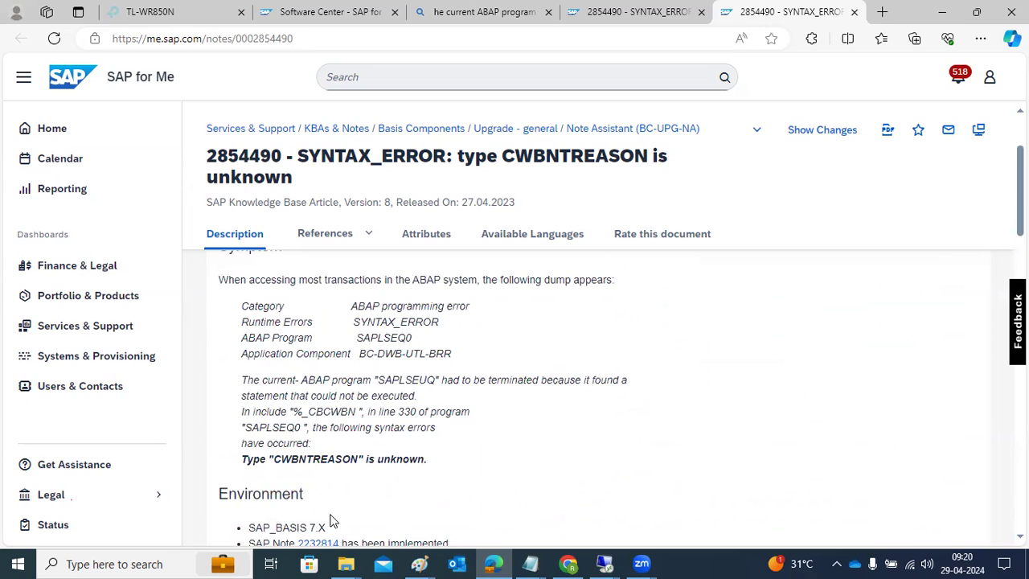
left_click_drag(201, 159, 238, 161)
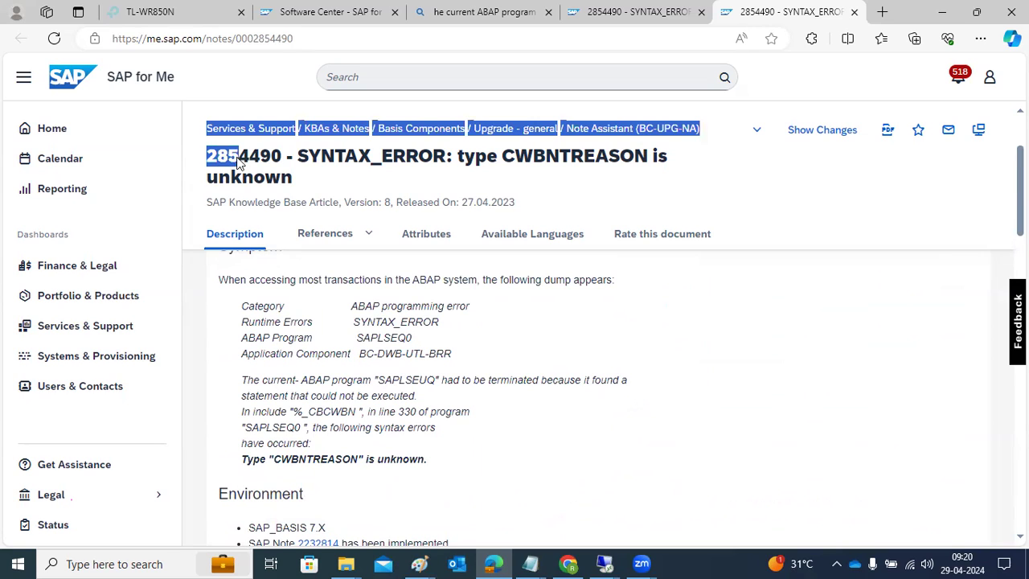
double_click(228, 156)
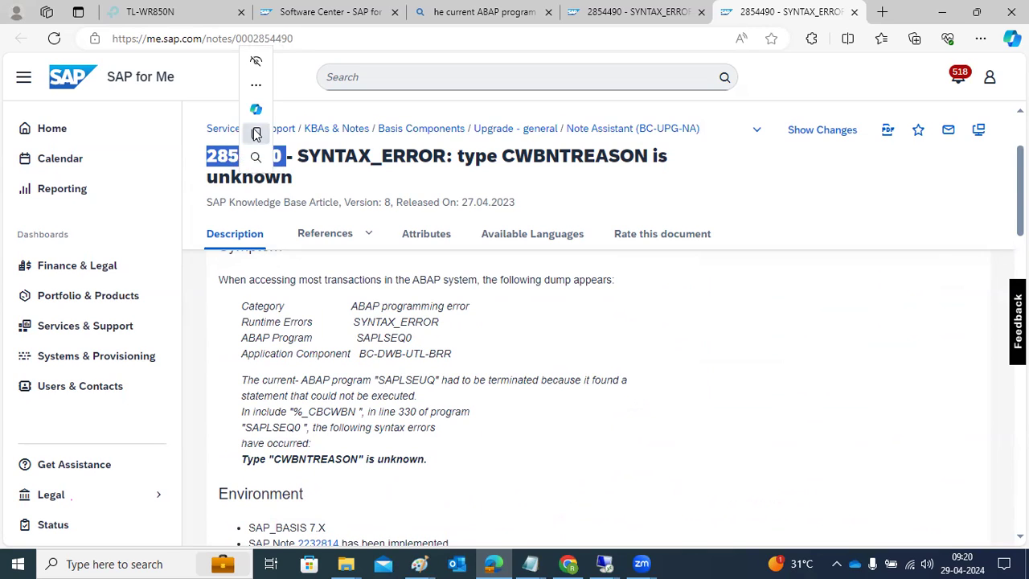
left_click(256, 133)
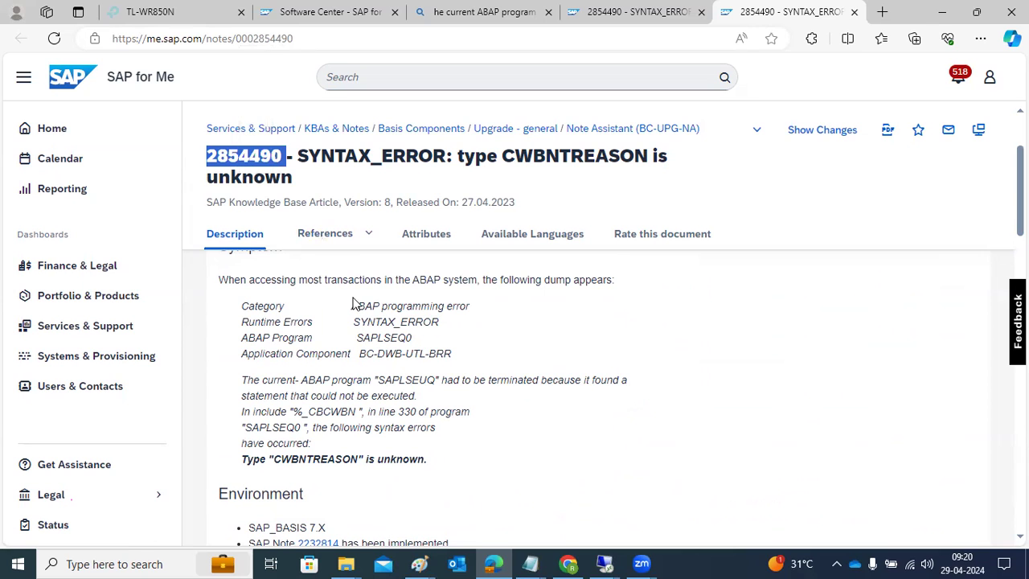
Step: Switch to the remote desktop with the SAP Easy Access screen and try to start transaction SE80
left_click(604, 562)
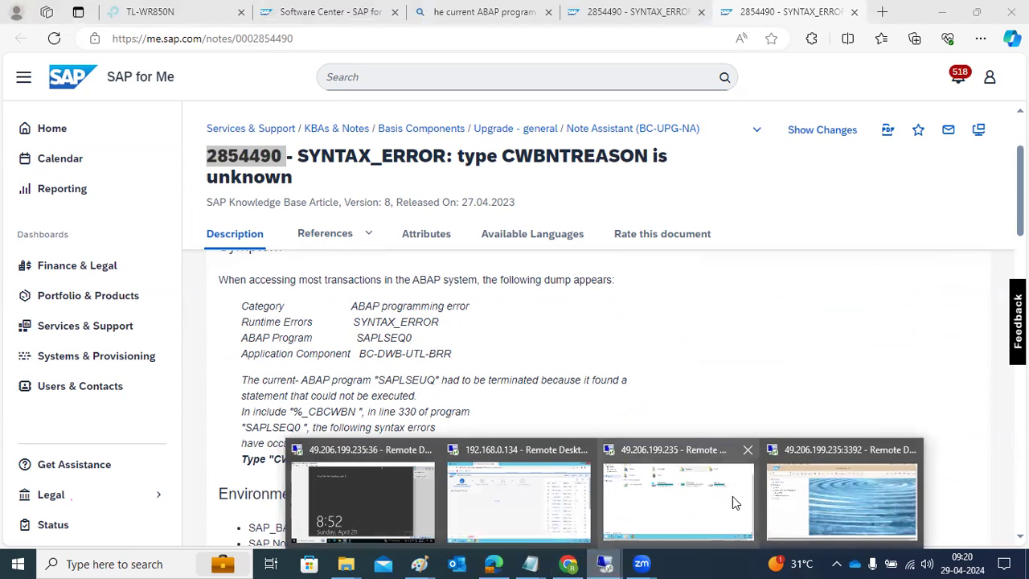
left_click(842, 498)
type("s")
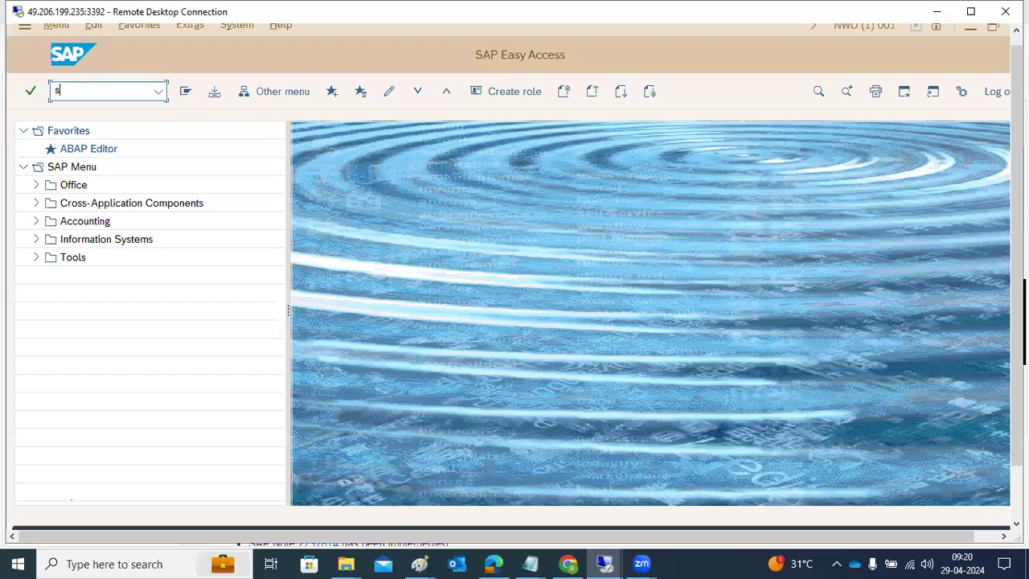
type("e80")
key("Return")
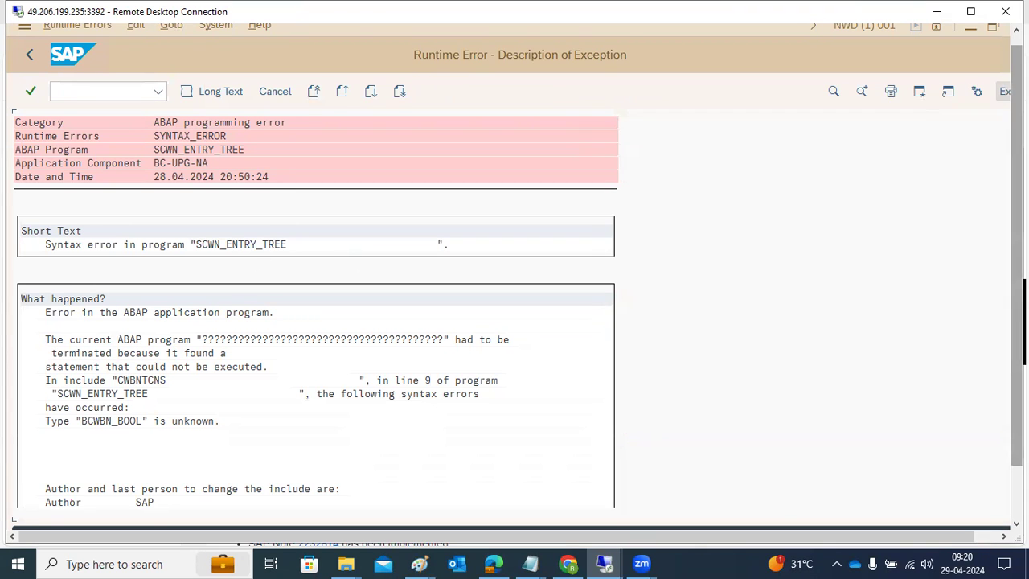
Step: Open File Explorer on the remote desktop and browse through usr on the SAP (E:) drive to the NWD folder
scroll(1015, 92, "down", 3)
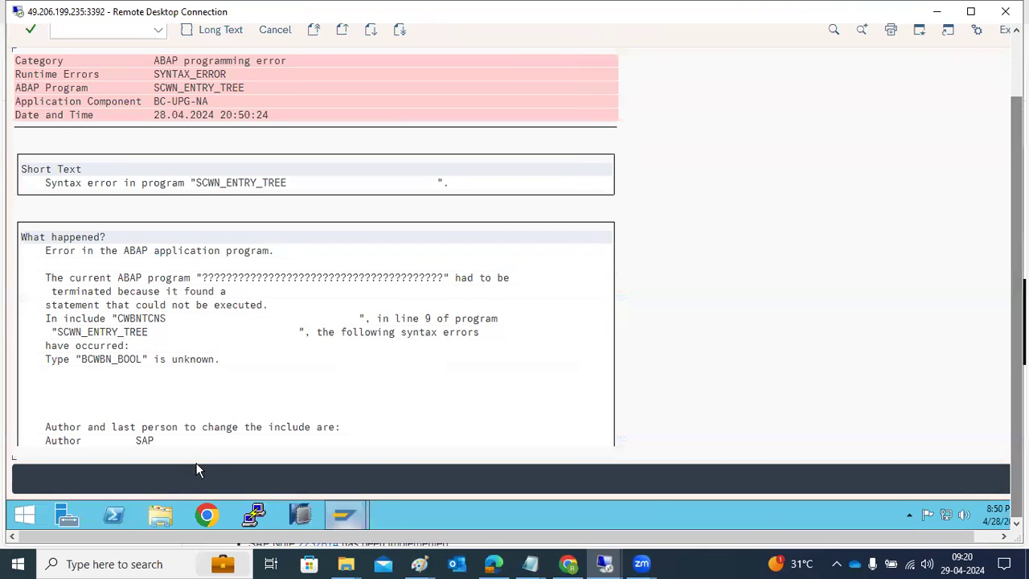
left_click(169, 517)
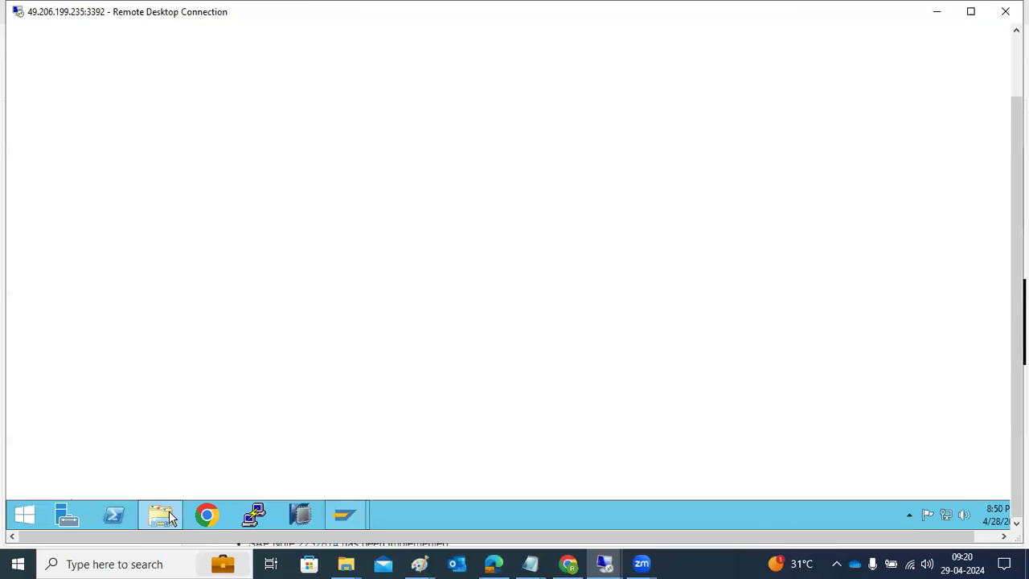
double_click(432, 164)
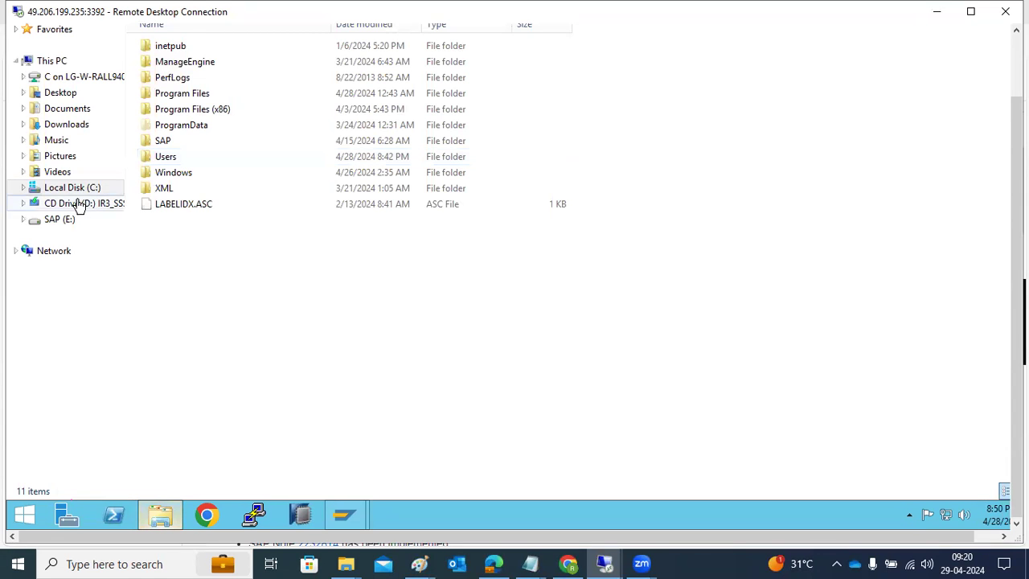
left_click(61, 222)
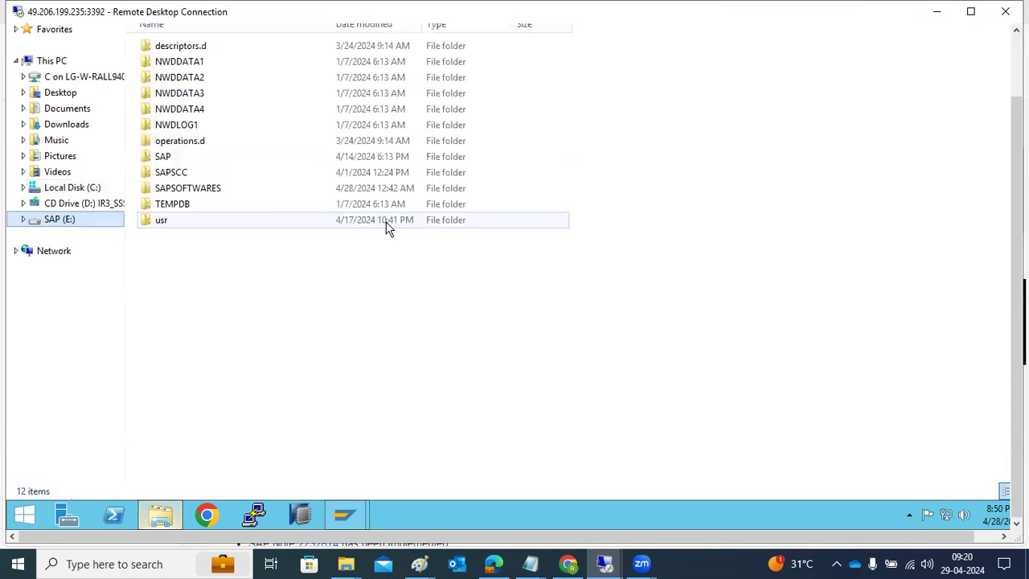
left_click(171, 229)
double_click(171, 229)
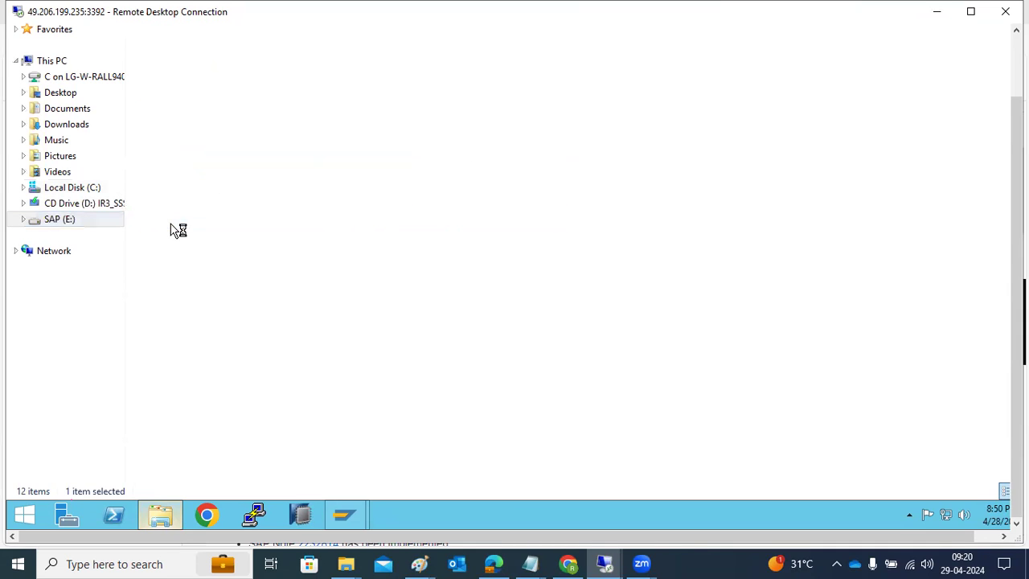
key("Down")
key("Return")
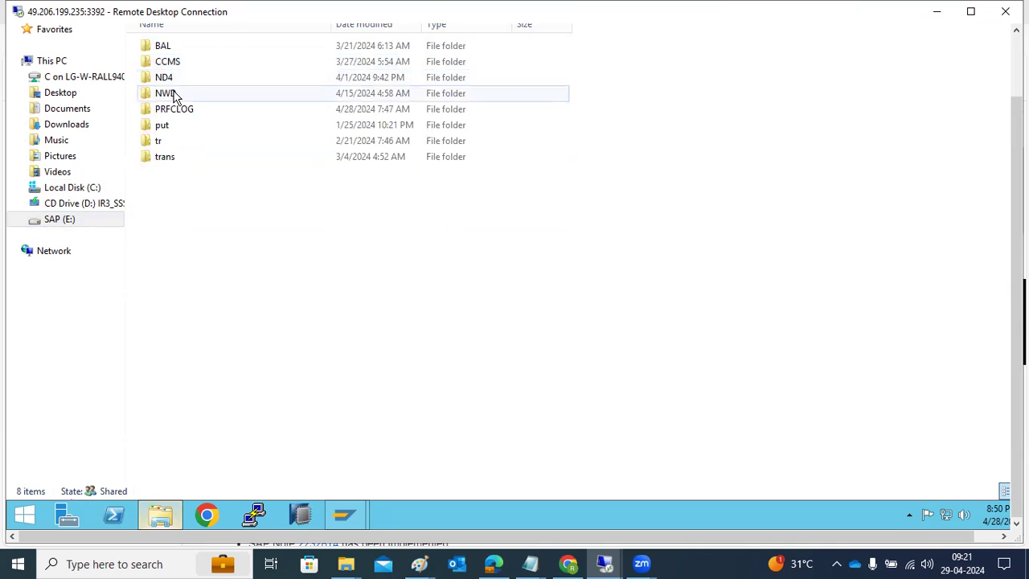
double_click(174, 94)
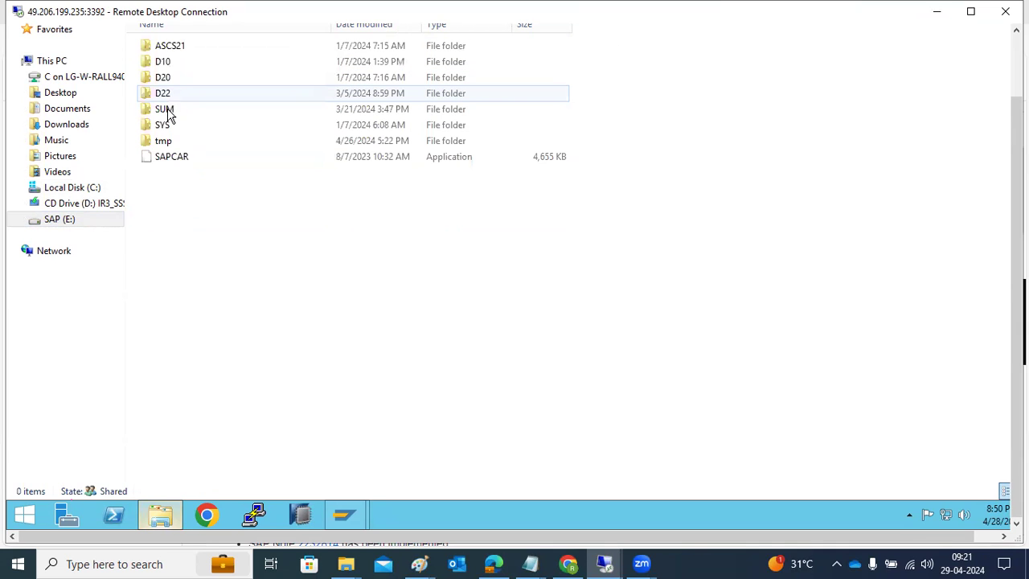
Step: Permanently delete the SUM folder from the NWD folder and show the This PC drive overview
left_click(168, 112)
key("shift+Delete")
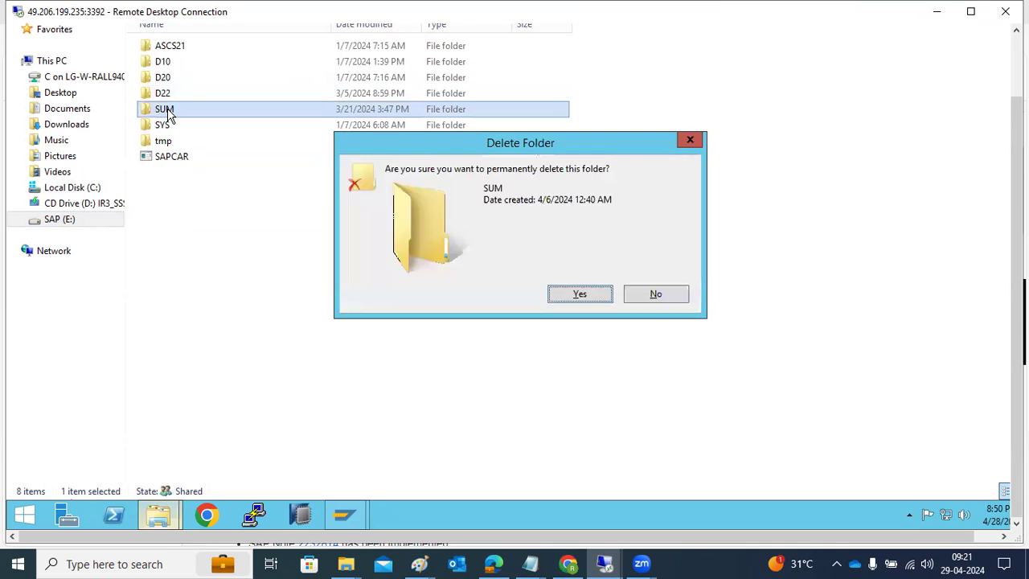
left_click(576, 299)
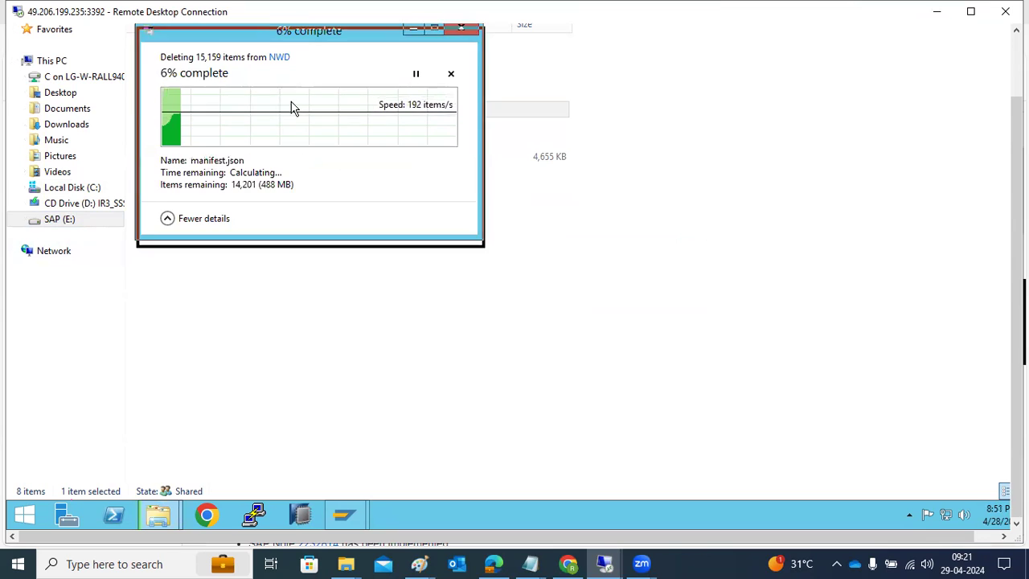
left_click_drag(292, 105, 322, 212)
left_click(52, 62)
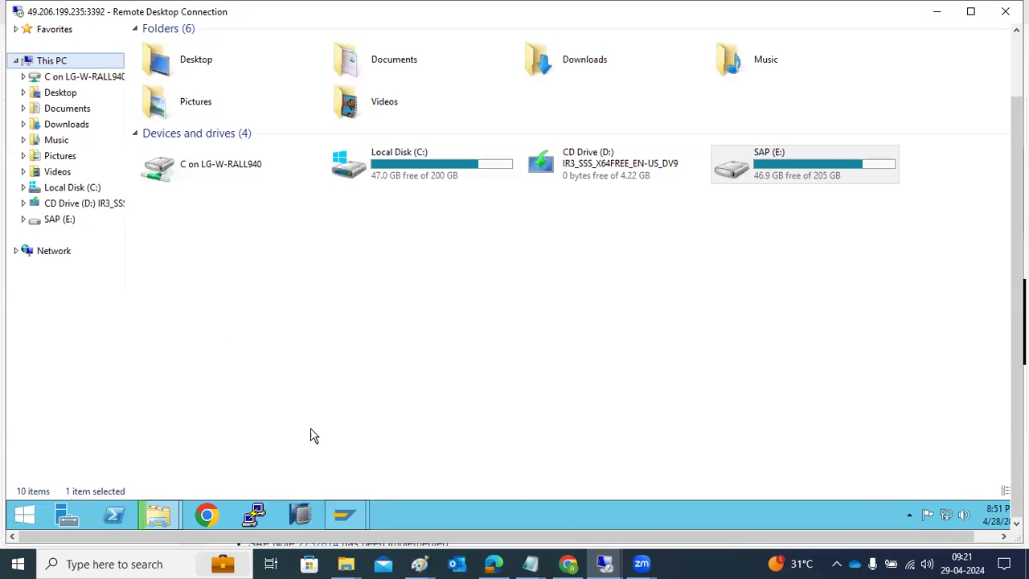
Step: Return to the SAP runtime error window and try to start transaction SNOTE with /nsnote
mouse_move(341, 517)
left_click(432, 457)
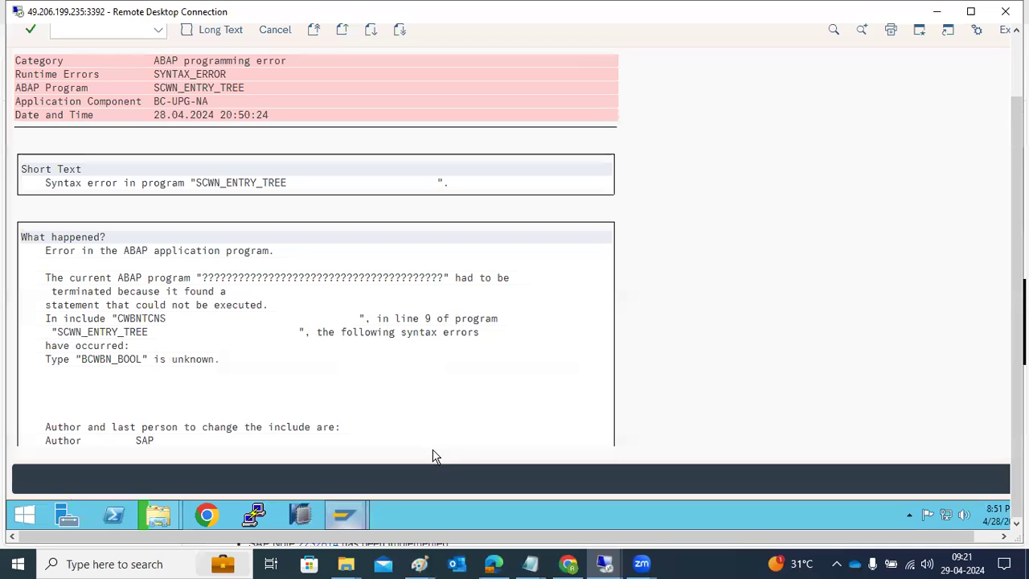
left_click(55, 29)
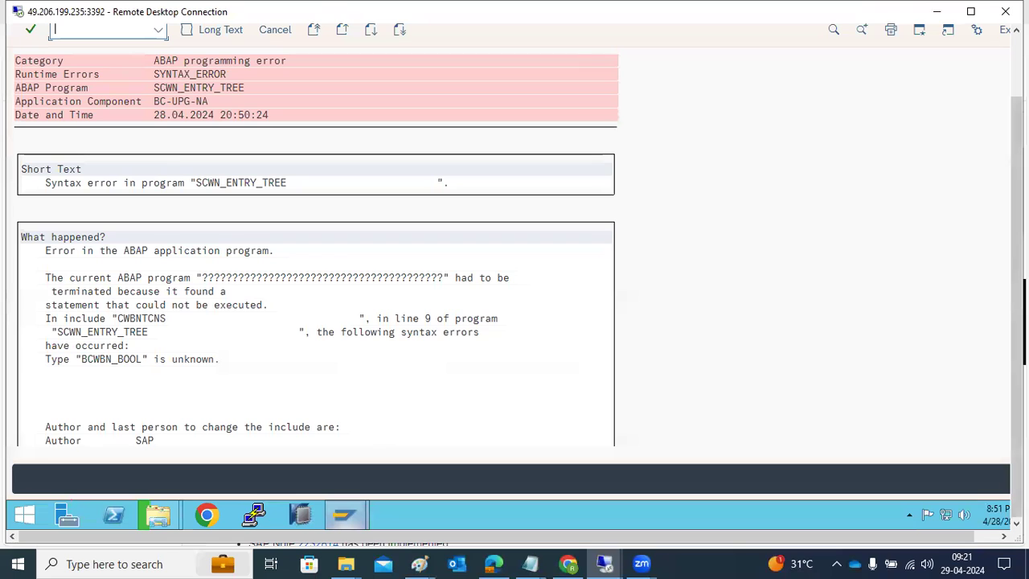
scroll(1001, 405, "up", 3)
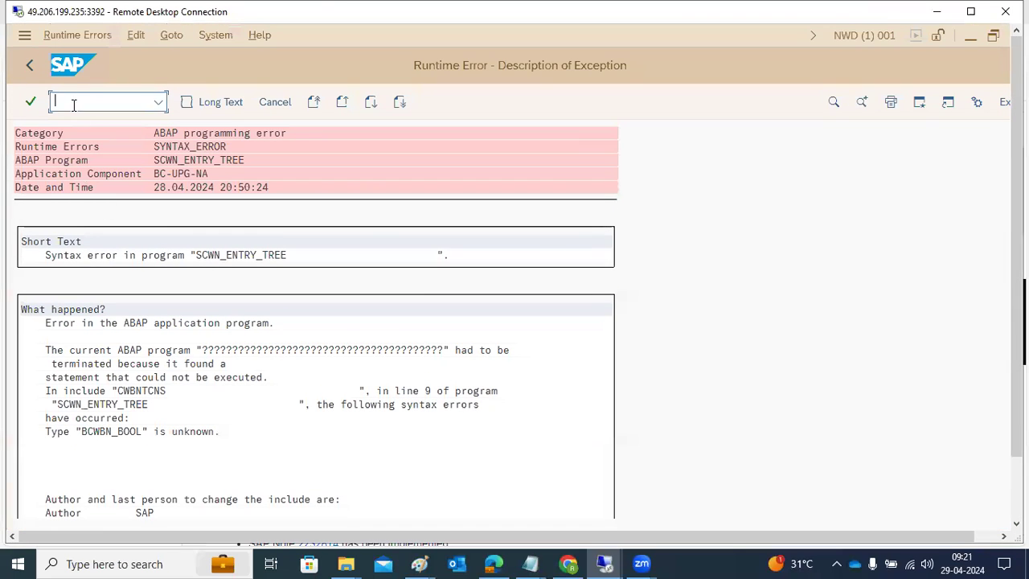
type("/nsnote")
key("Return")
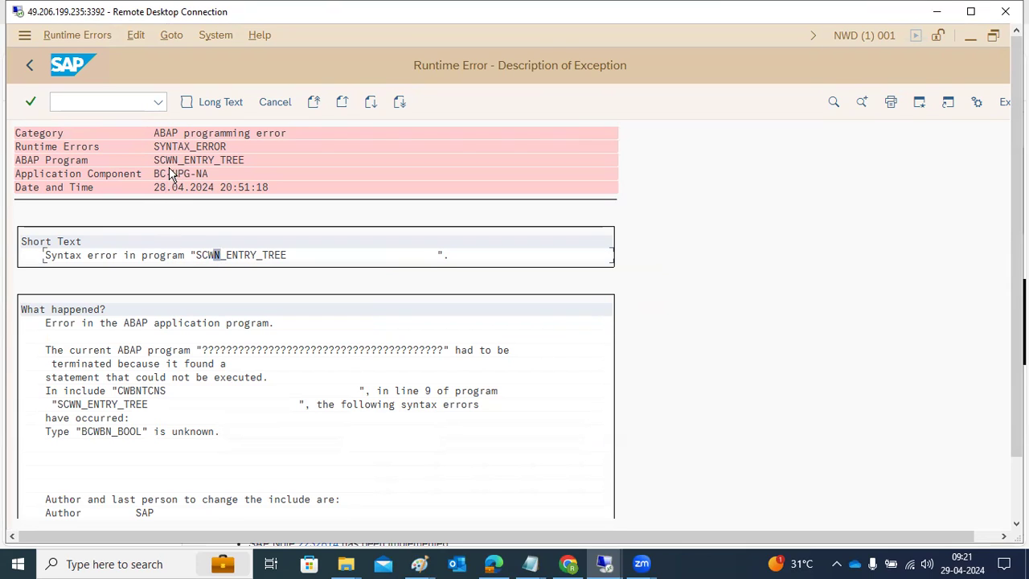
Step: Examine the SNOTE runtime error from the What happened section to the Error analysis section
left_click(104, 404)
scroll(106, 406, "down", 3)
scroll(111, 406, "down", 5)
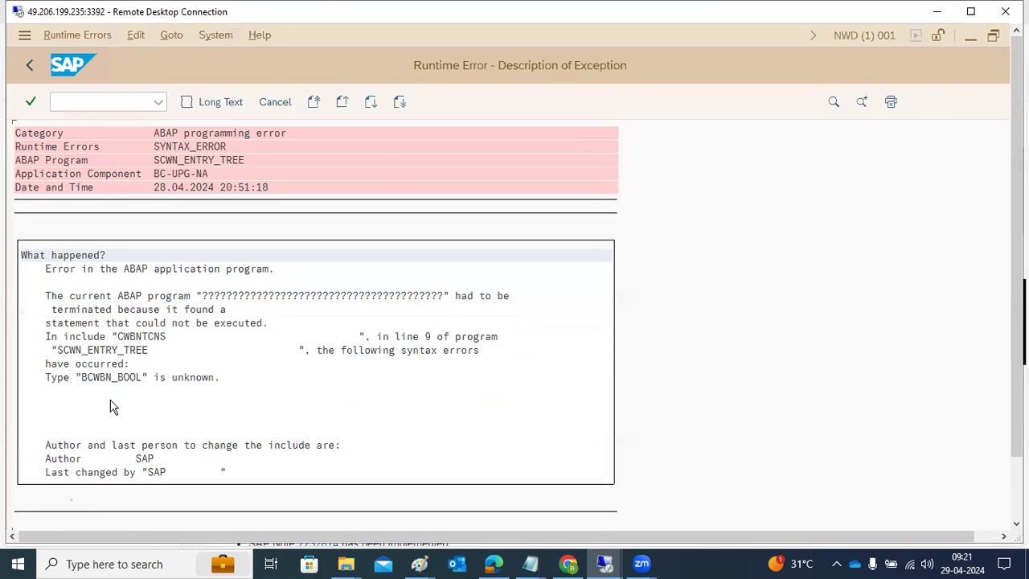
scroll(113, 405, "down", 4)
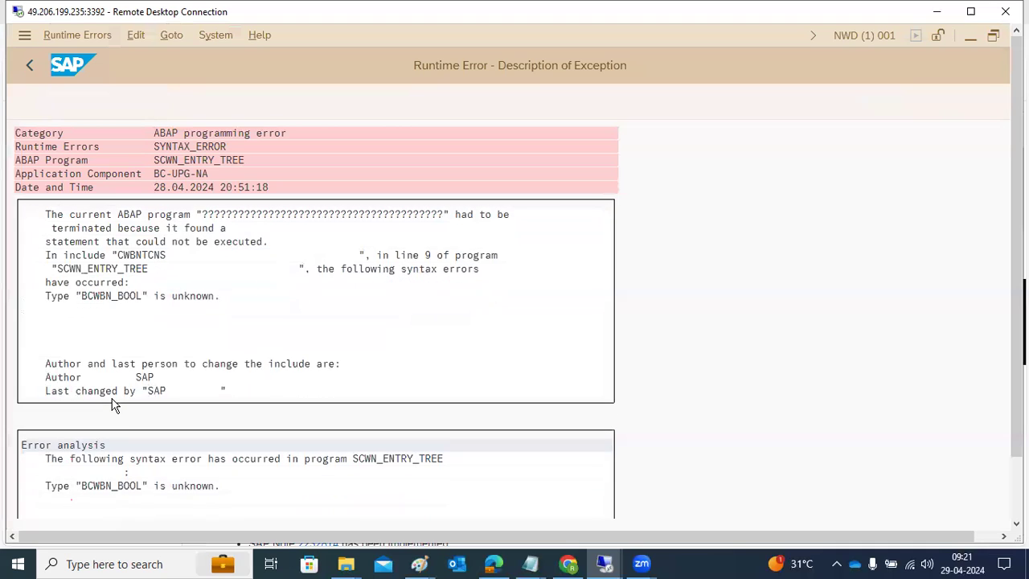
scroll(338, 438, "down", 2)
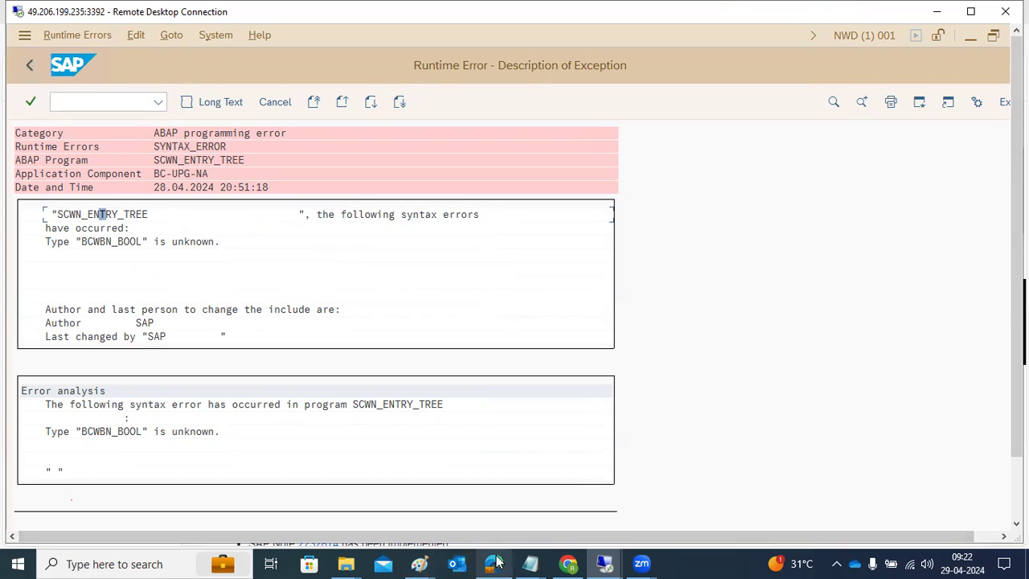
Step: Dismiss the Session Info dialog in SAP BTP Cockpit and switch back to article 2854490 in Edge
mouse_move(497, 562)
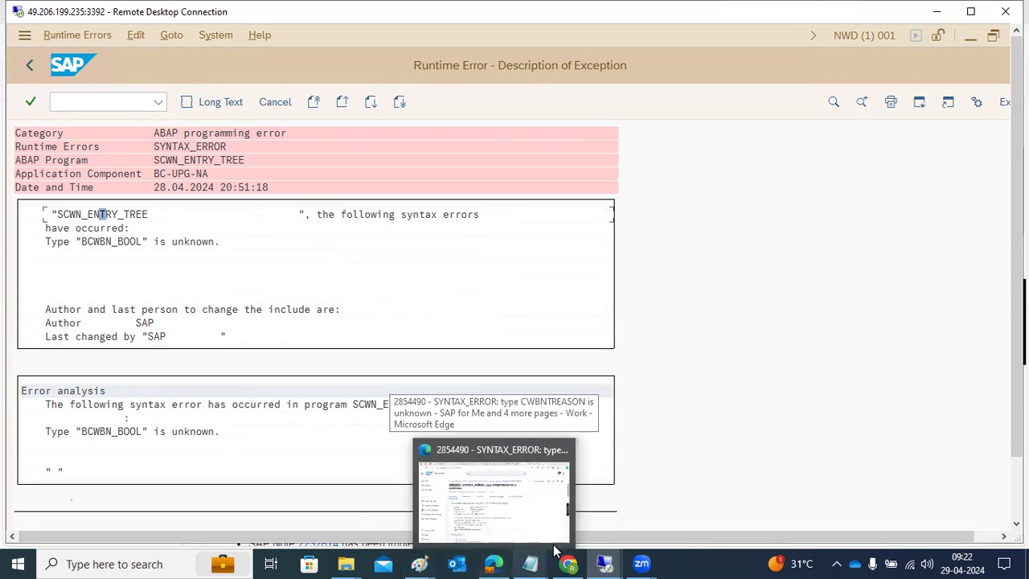
mouse_move(599, 562)
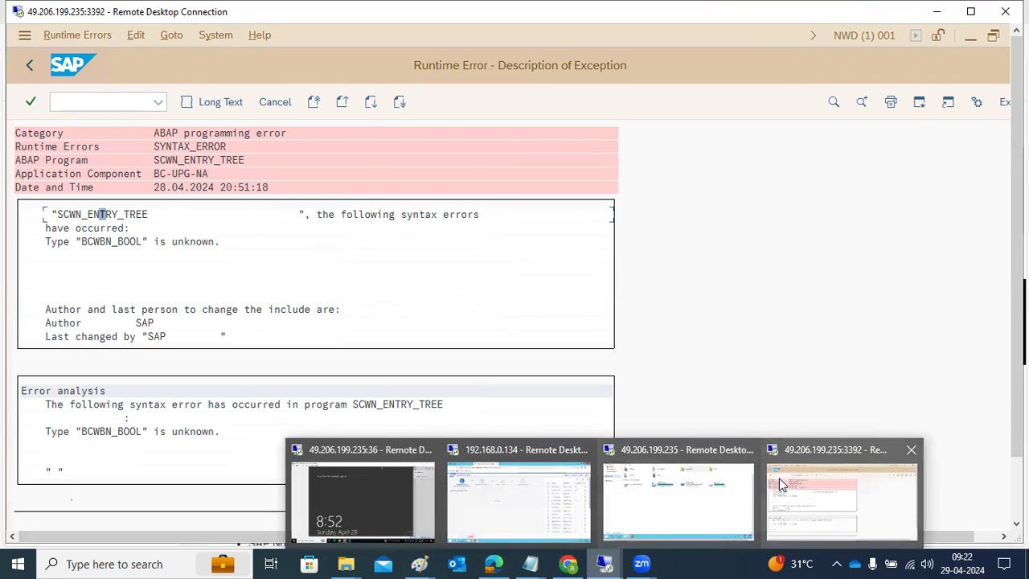
left_click(721, 472)
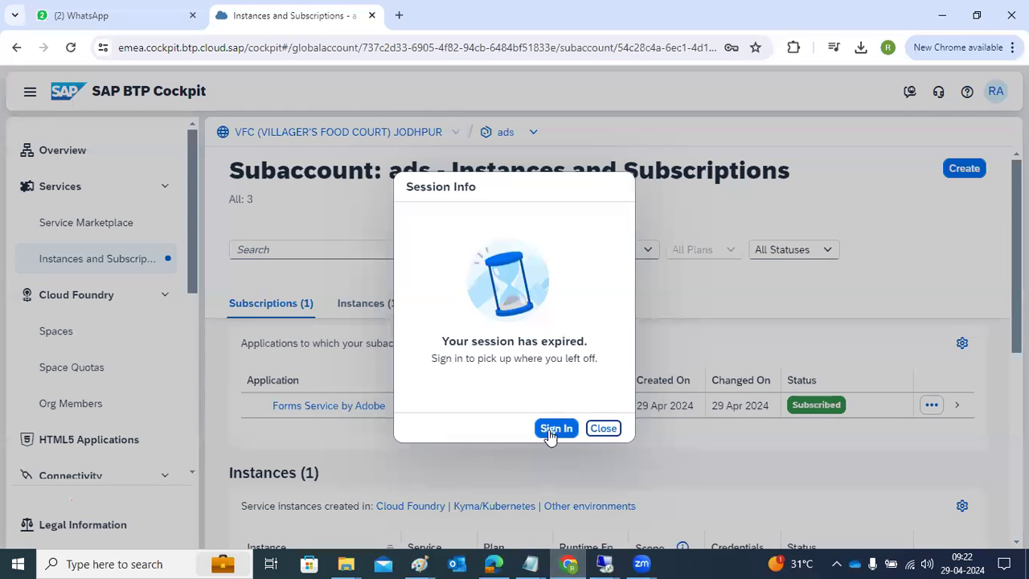
left_click(603, 428)
left_click(494, 563)
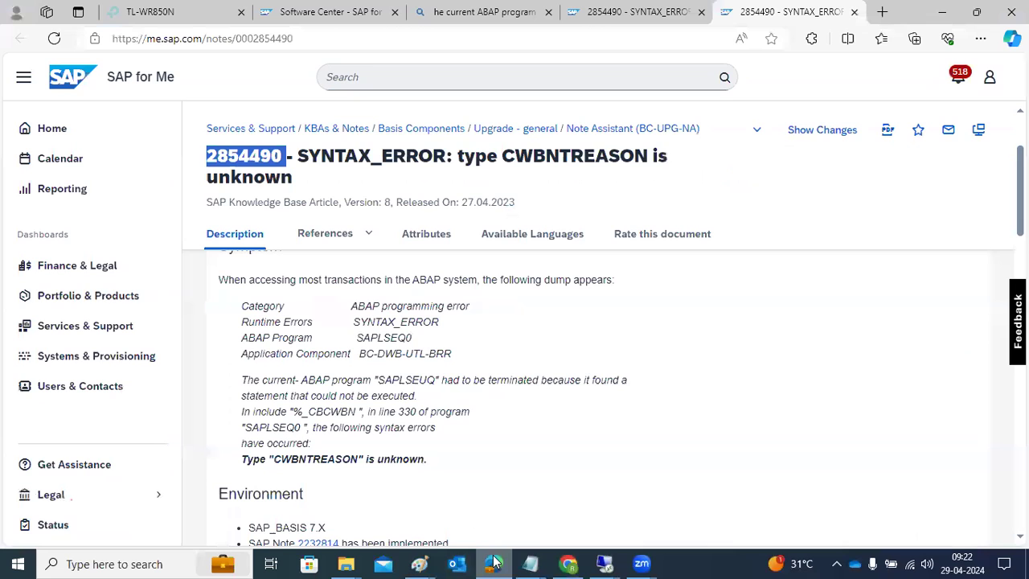
Step: Review the dump details under Symptom and highlight the Resolution text down to the system restore option
left_click_drag(353, 321, 395, 378)
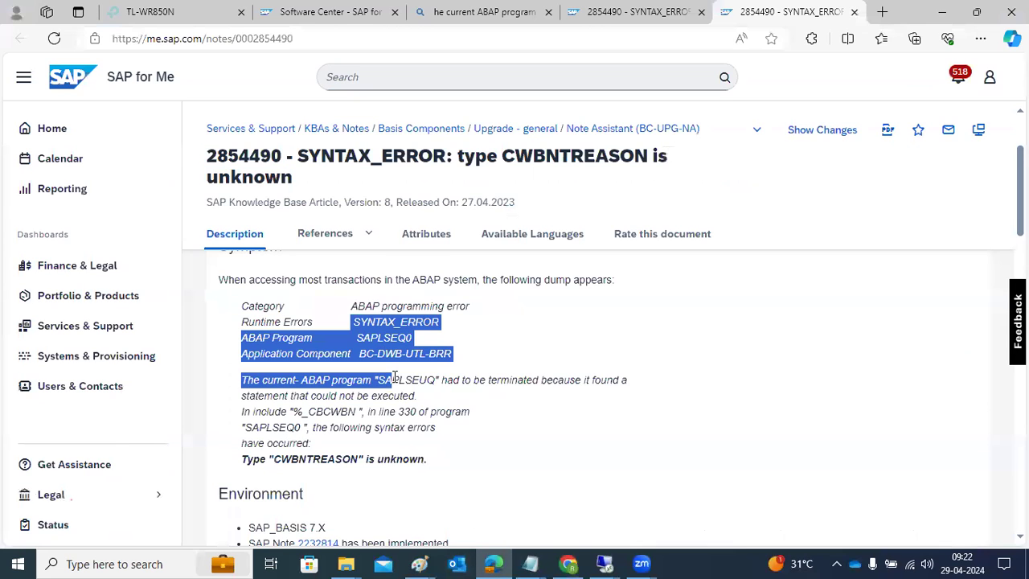
scroll(369, 358, "up", 3)
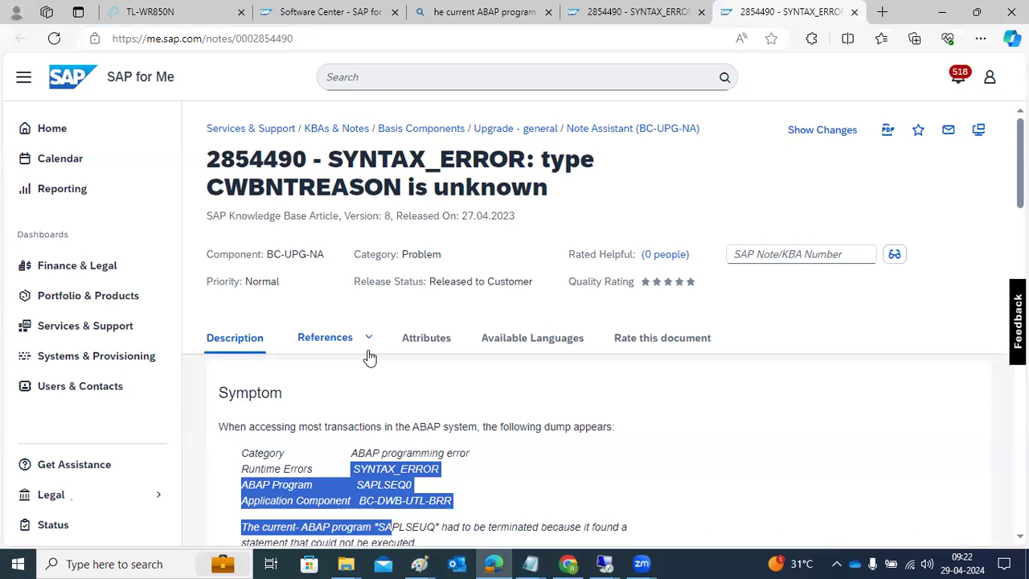
scroll(478, 421, "down", 5)
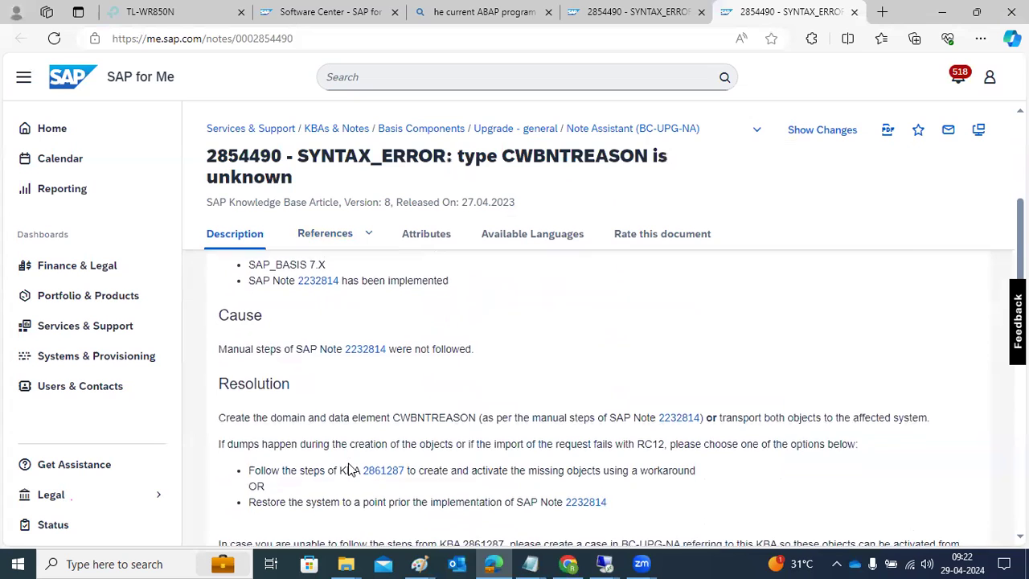
left_click_drag(220, 379, 325, 499)
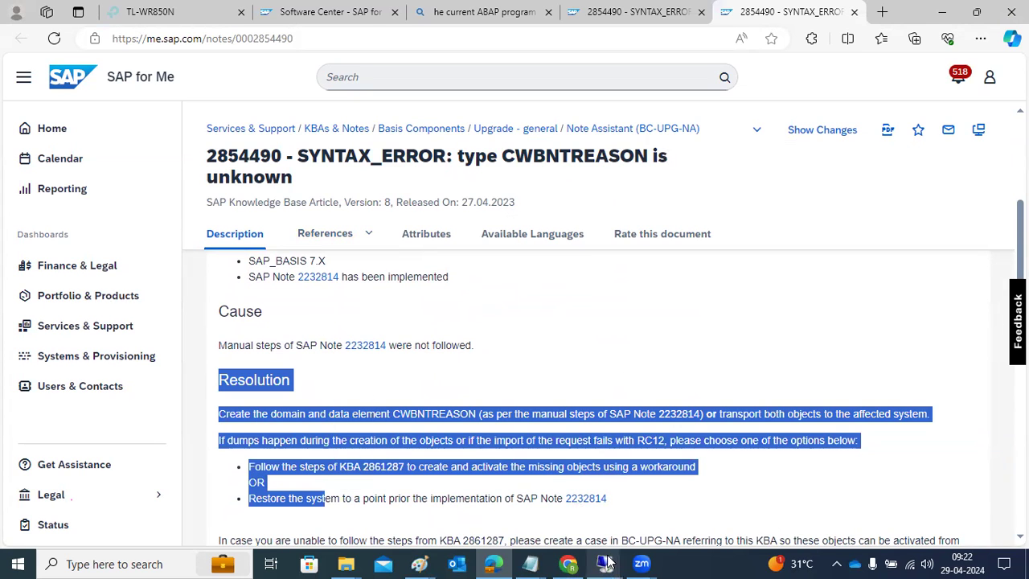
mouse_move(608, 562)
left_click(563, 502)
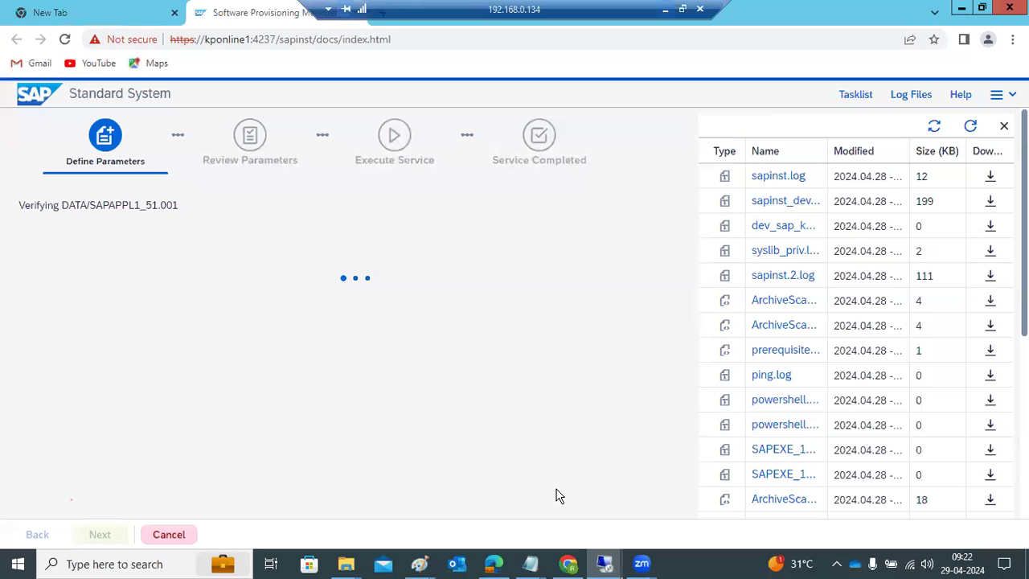
left_click(664, 9)
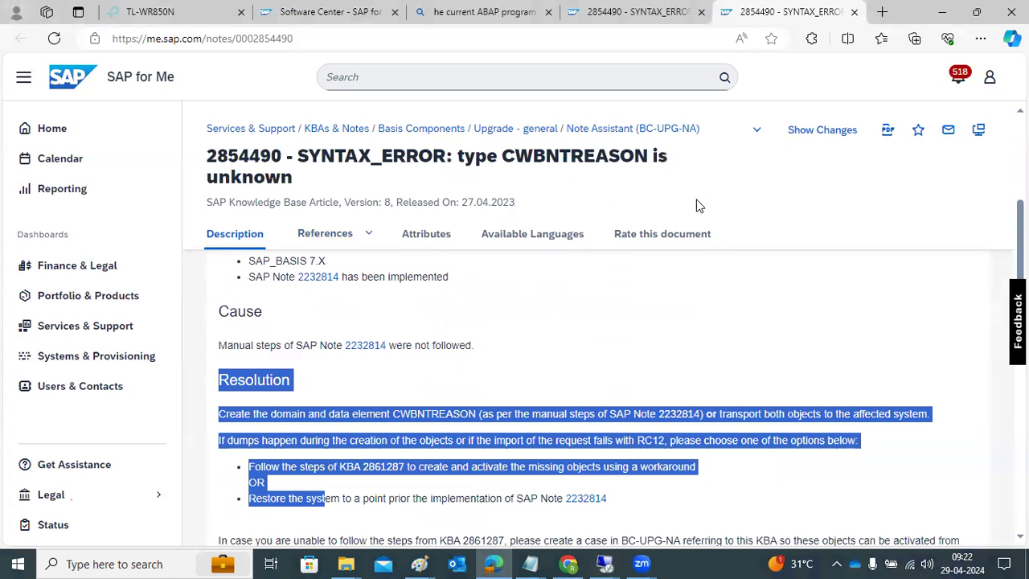
Step: Clear the Resolution text highlight and open the linked SAP Note 2232814 in a new browser tab
left_click(655, 373)
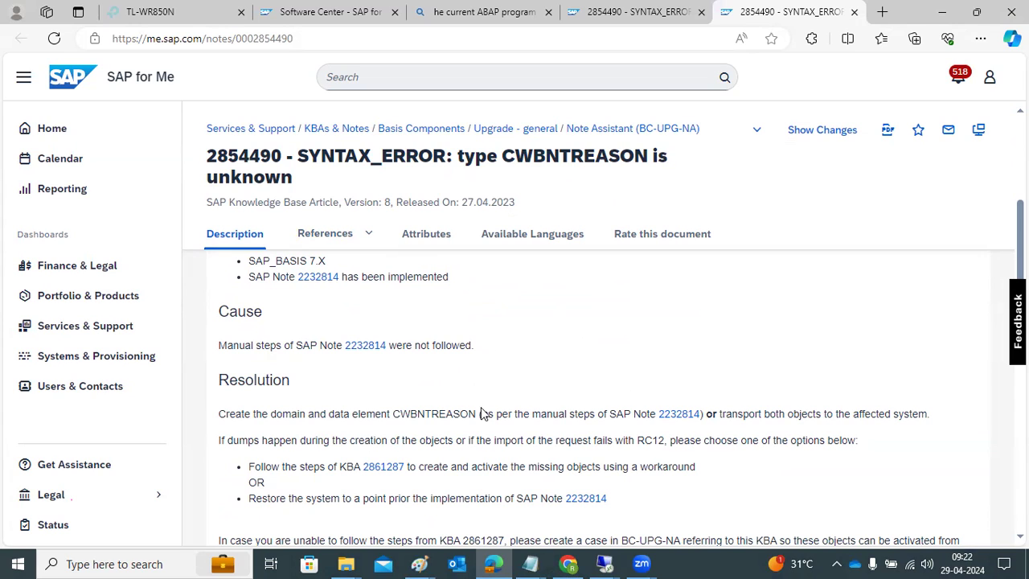
double_click(661, 417)
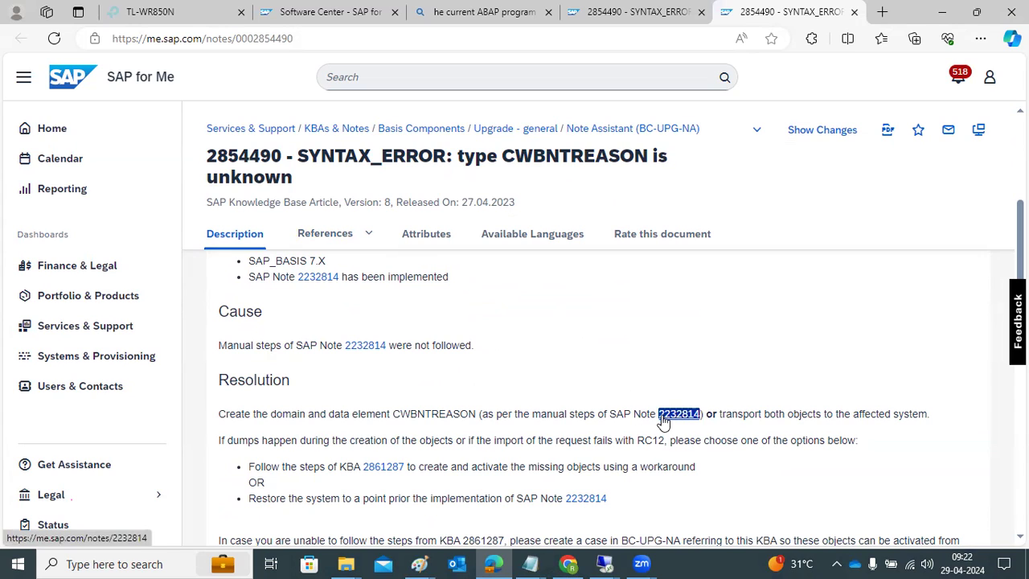
left_click(662, 418)
right_click(663, 417)
left_click(604, 563)
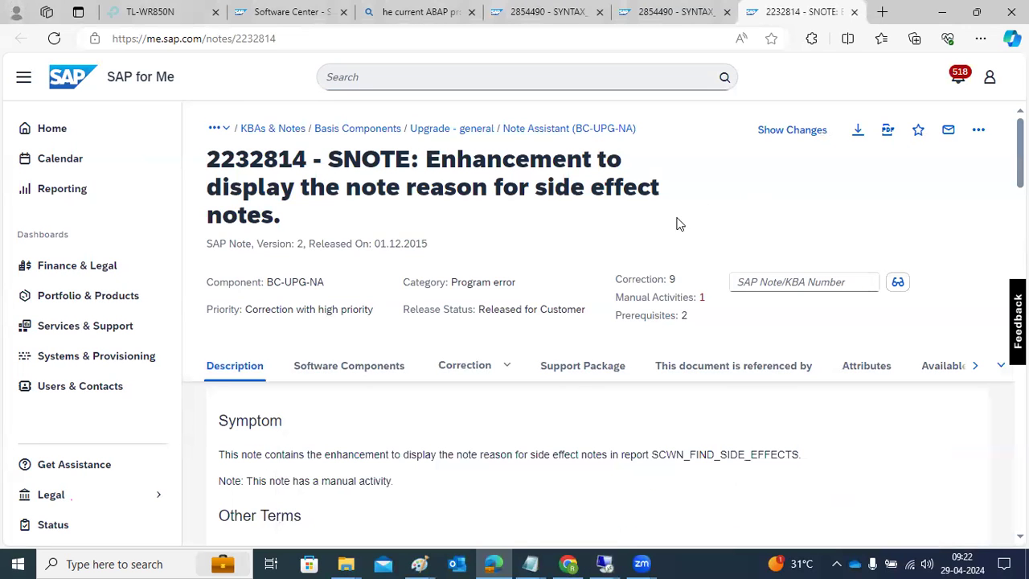
Step: Look through SAP Note 2232814 from the Symptom and Solution sections to the pre-implementation Manual Activities
scroll(479, 363, "down", 6)
scroll(467, 377, "down", 3)
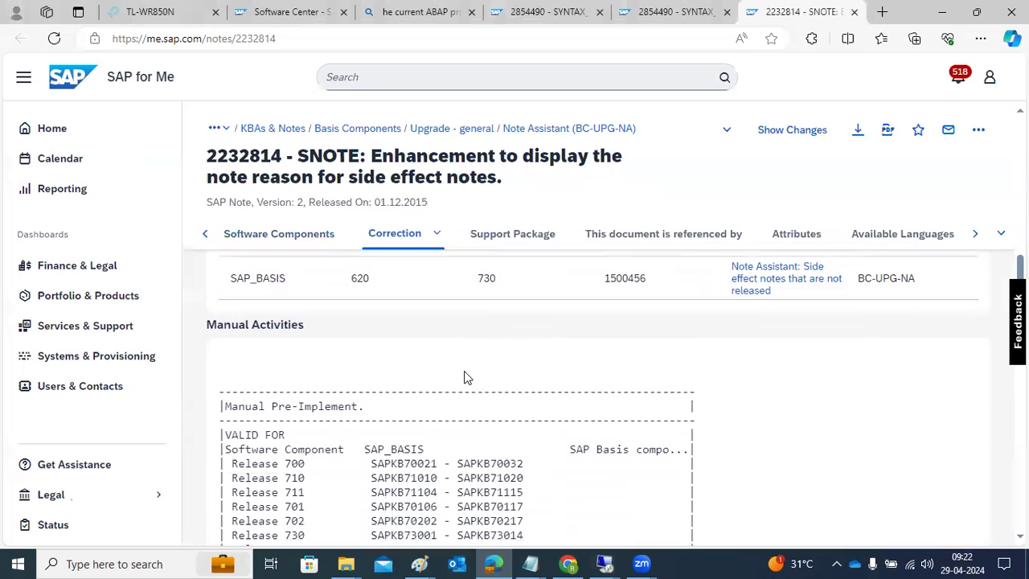
scroll(466, 378, "down", 6)
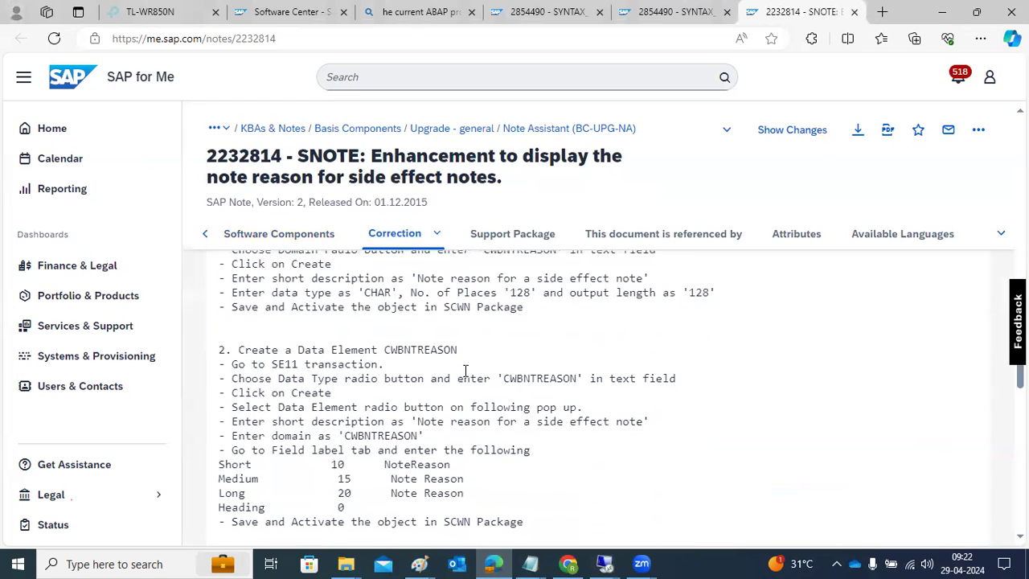
scroll(464, 372, "up", 3)
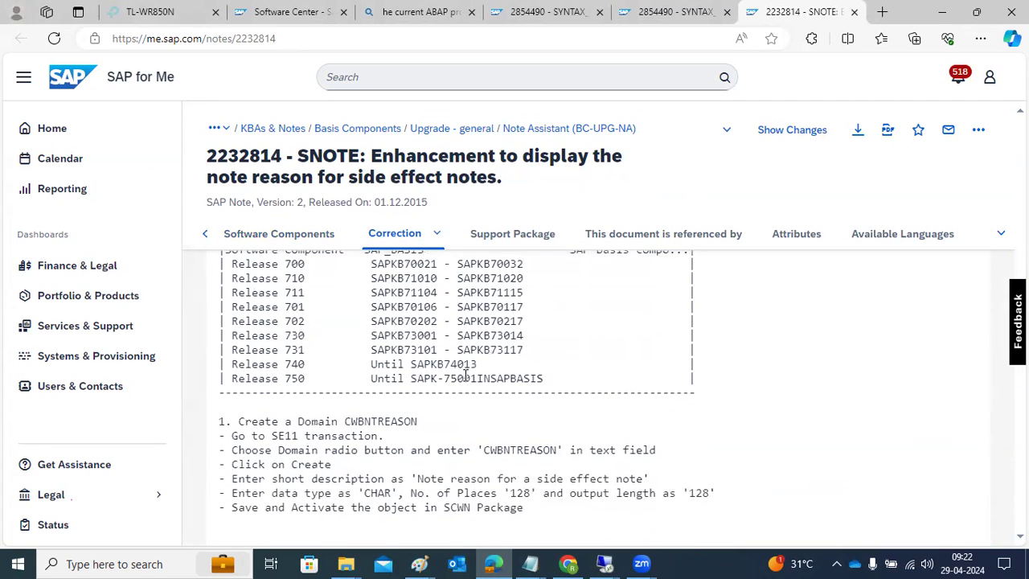
scroll(465, 375, "down", 1)
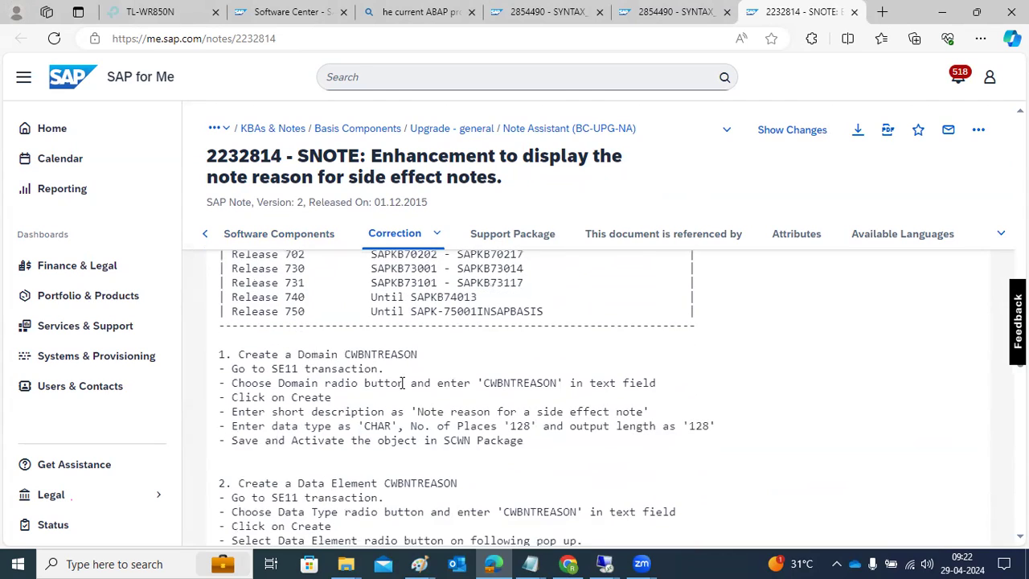
scroll(353, 375, "up", 12)
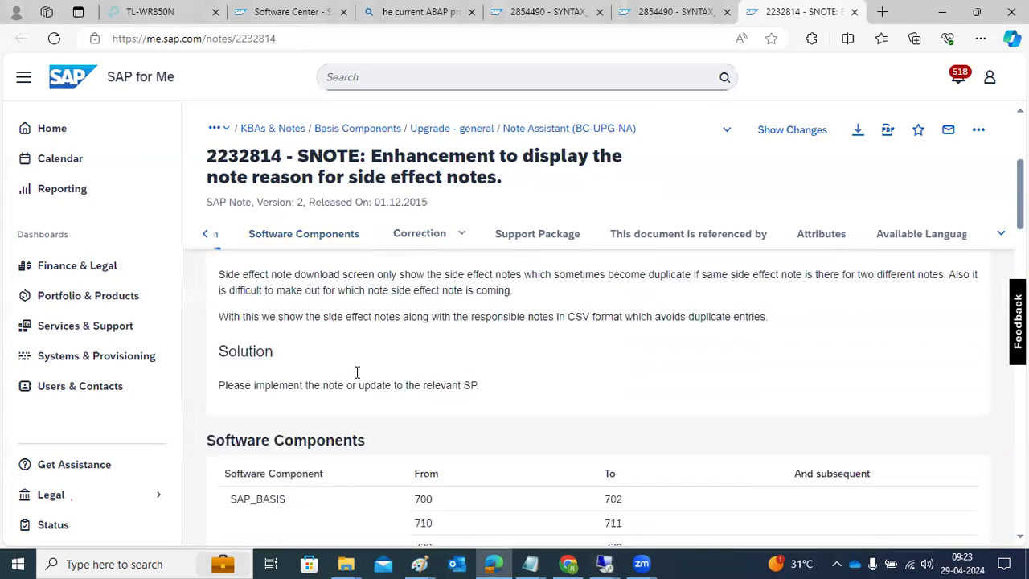
scroll(358, 379, "down", 8)
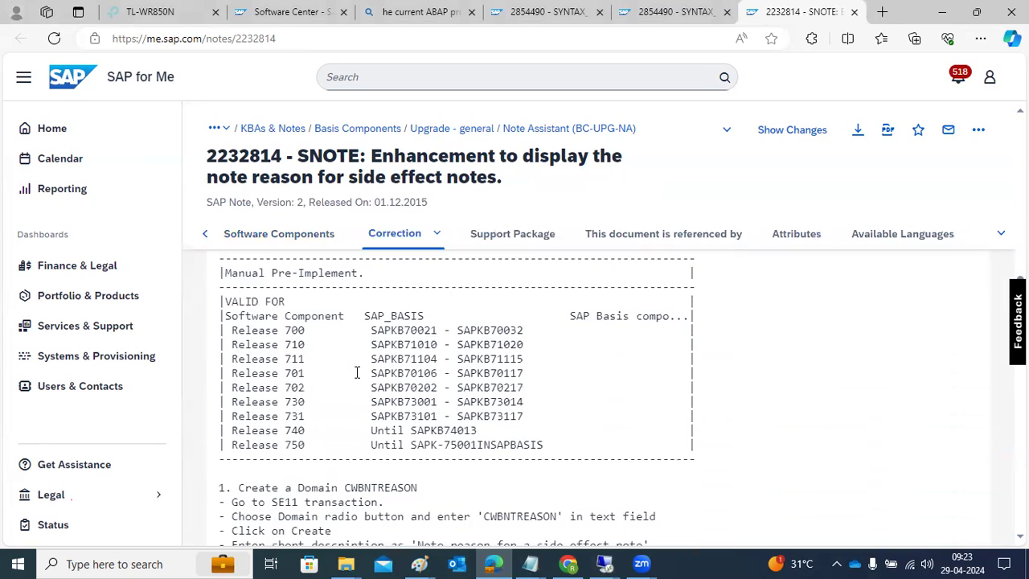
Step: Review the SE11 instructions for creating the domain and data element, and highlight the domain name CWBNTREASON
scroll(309, 365, "down", 3)
scroll(309, 363, "down", 1)
left_click_drag(324, 368, 337, 371)
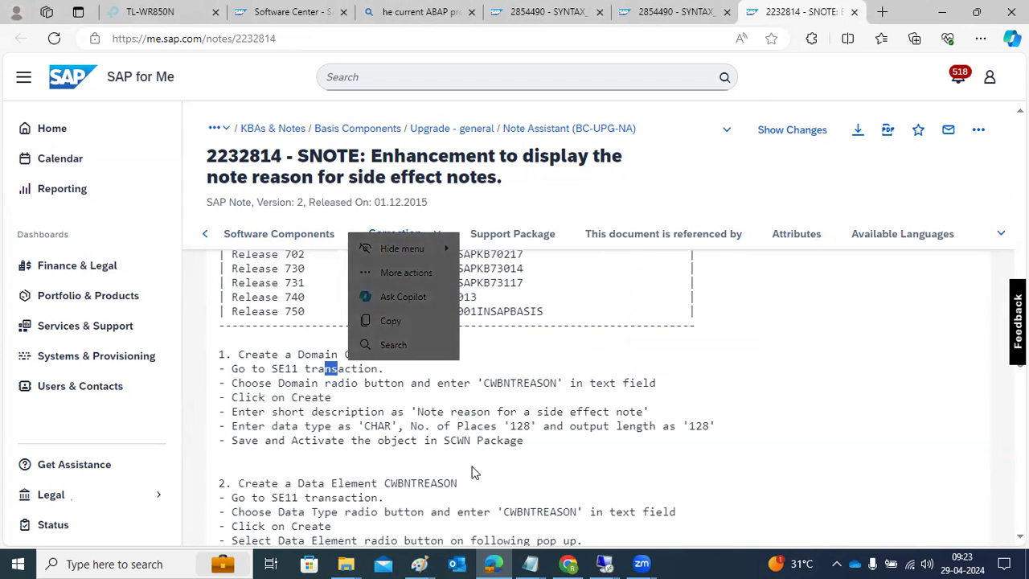
scroll(474, 473, "down", 1)
scroll(475, 472, "down", 1)
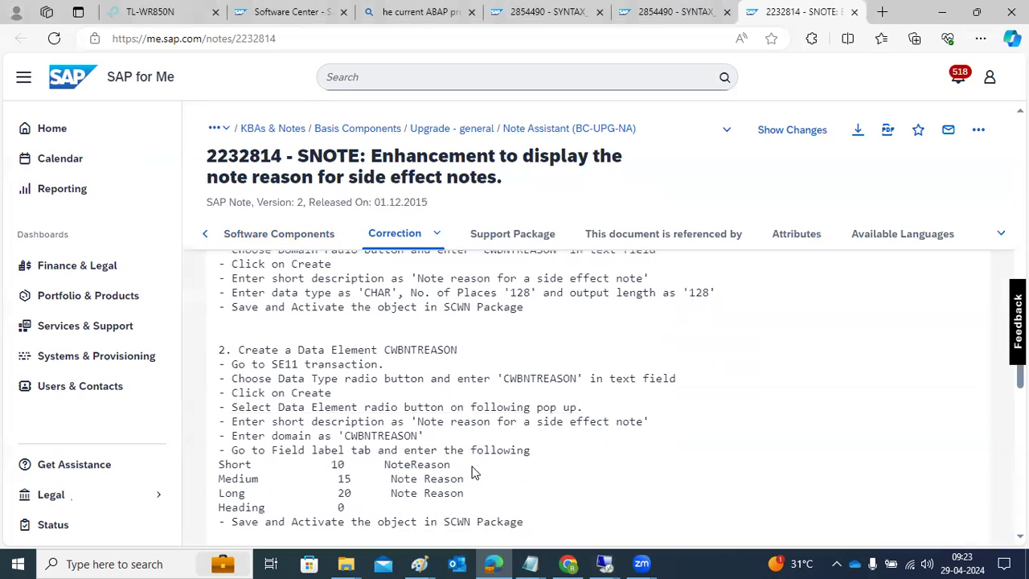
scroll(474, 473, "down", 2)
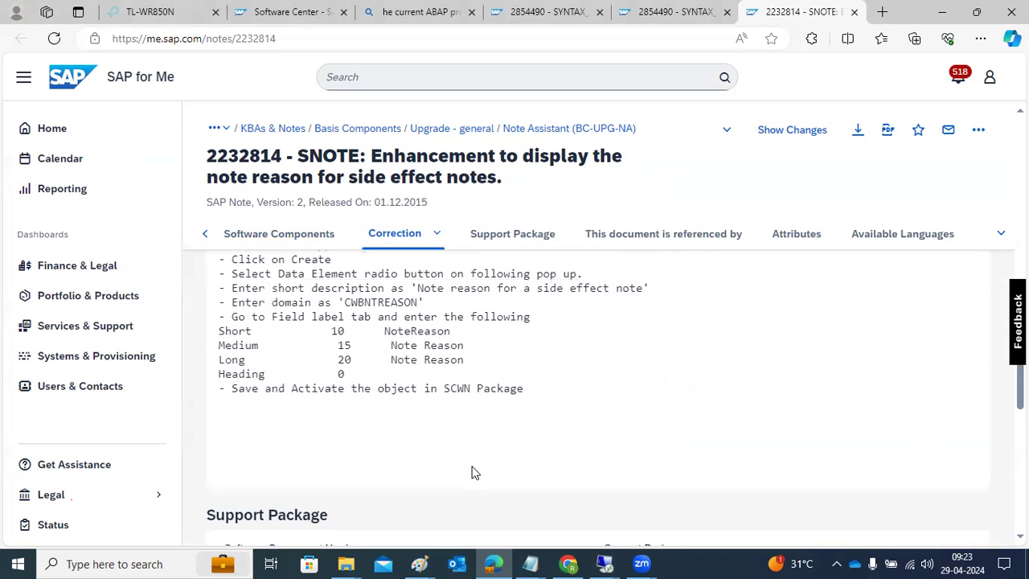
scroll(474, 472, "up", 2)
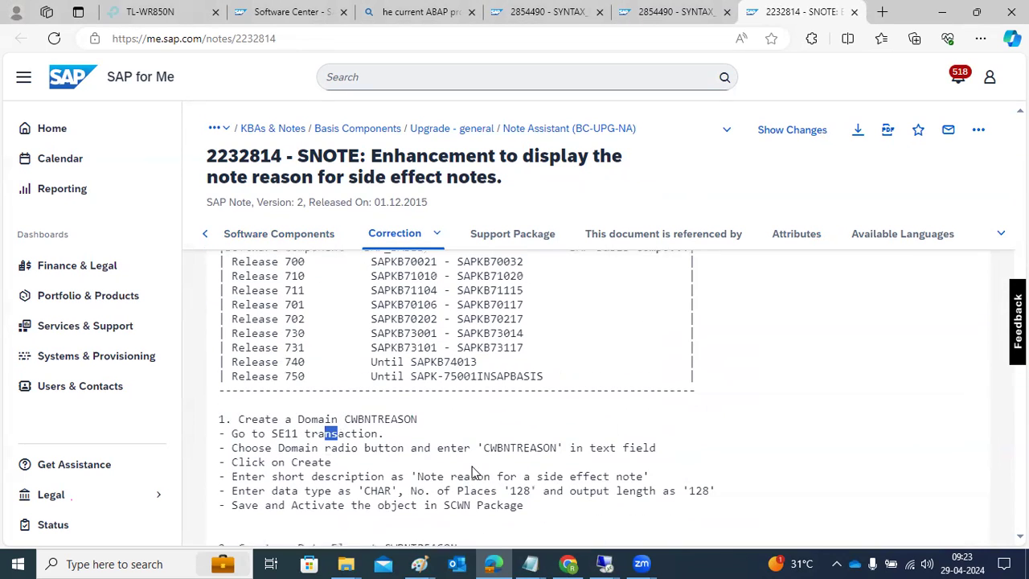
double_click(370, 423)
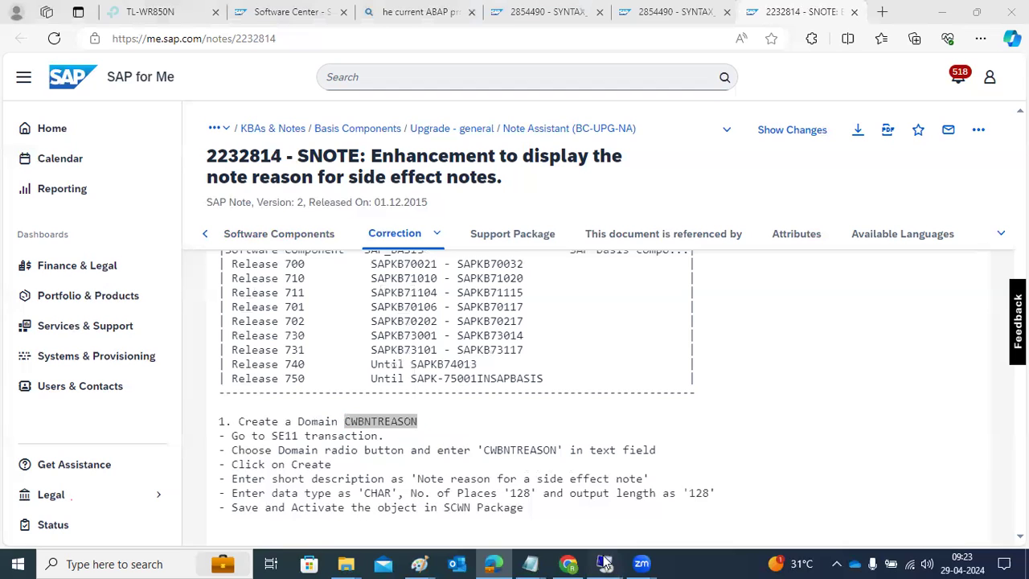
Step: Switch to the SAP session in Remote Desktop, try to start transaction SE11 with /nse11, and leave the runtime error screen
mouse_move(604, 563)
left_click(794, 506)
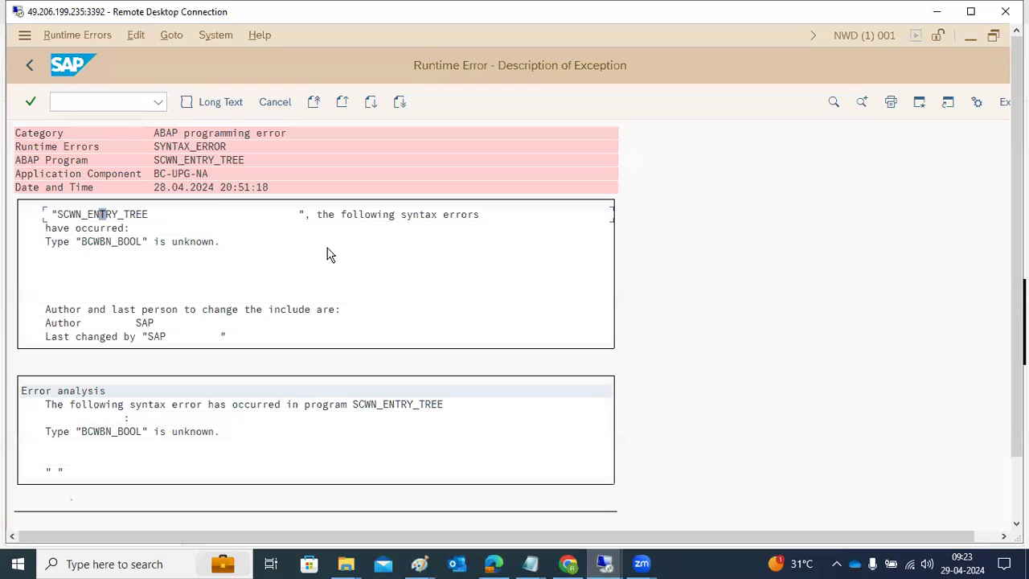
left_click(117, 105)
type("/nse")
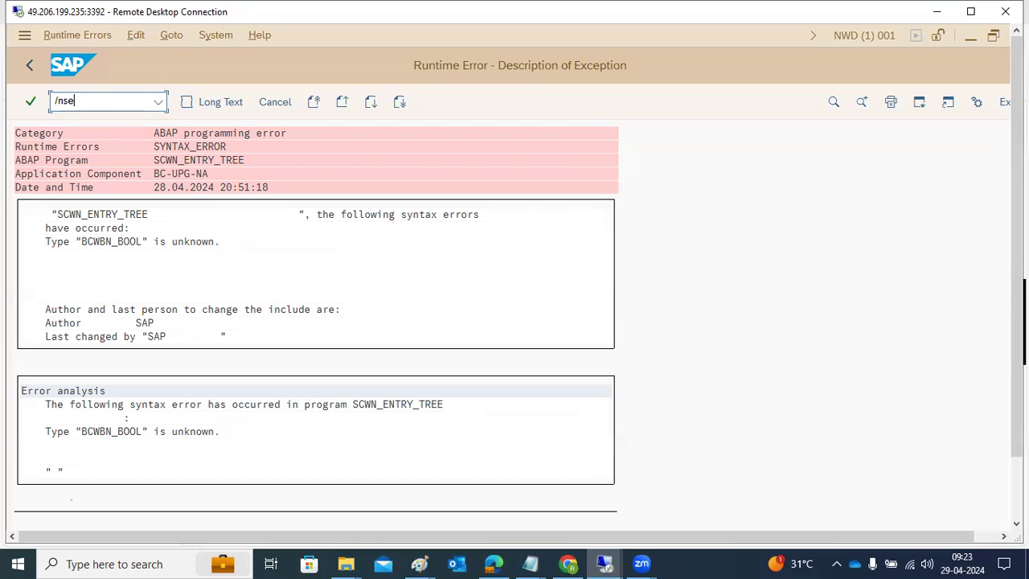
type("11")
key("Return")
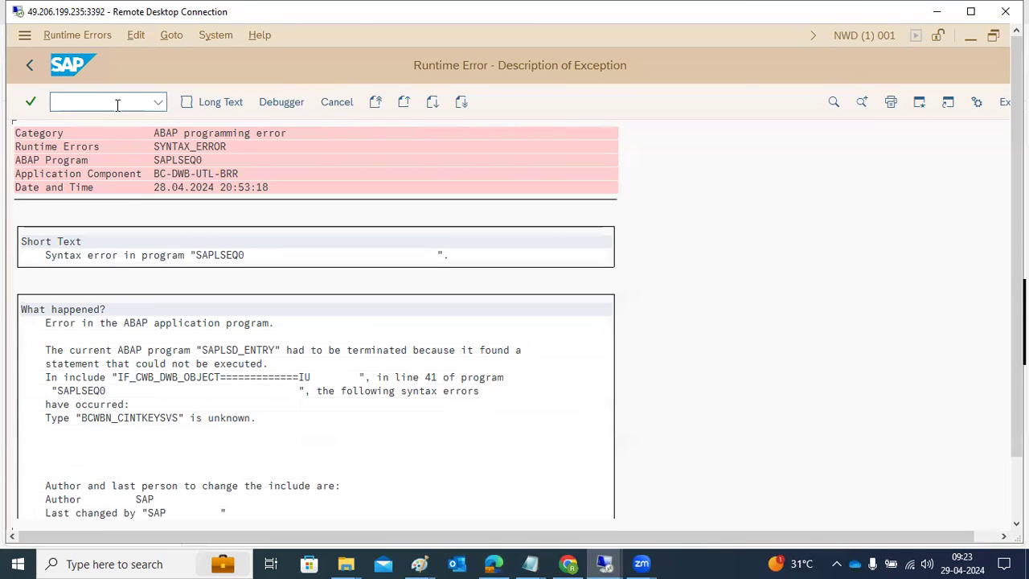
left_click(32, 64)
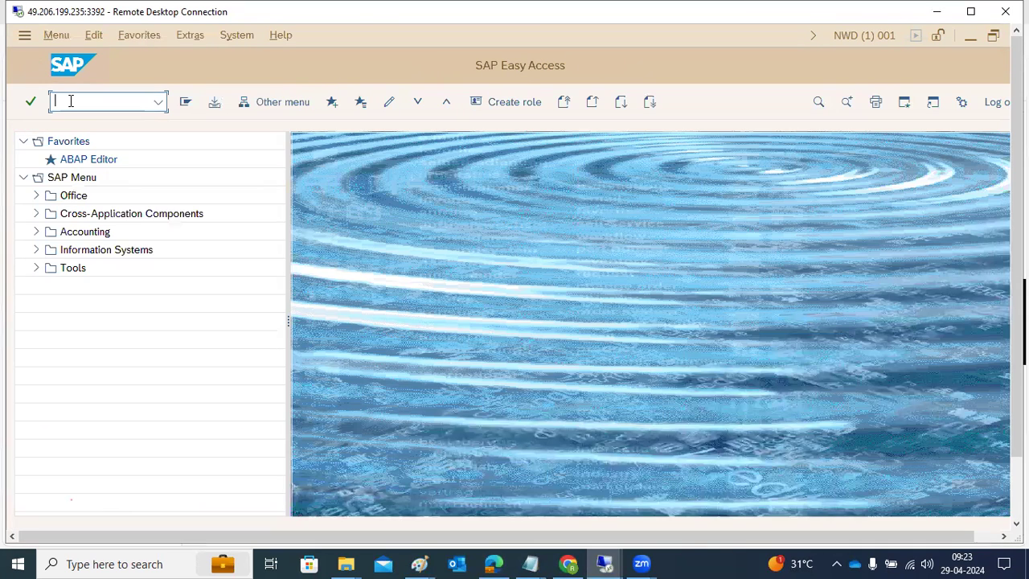